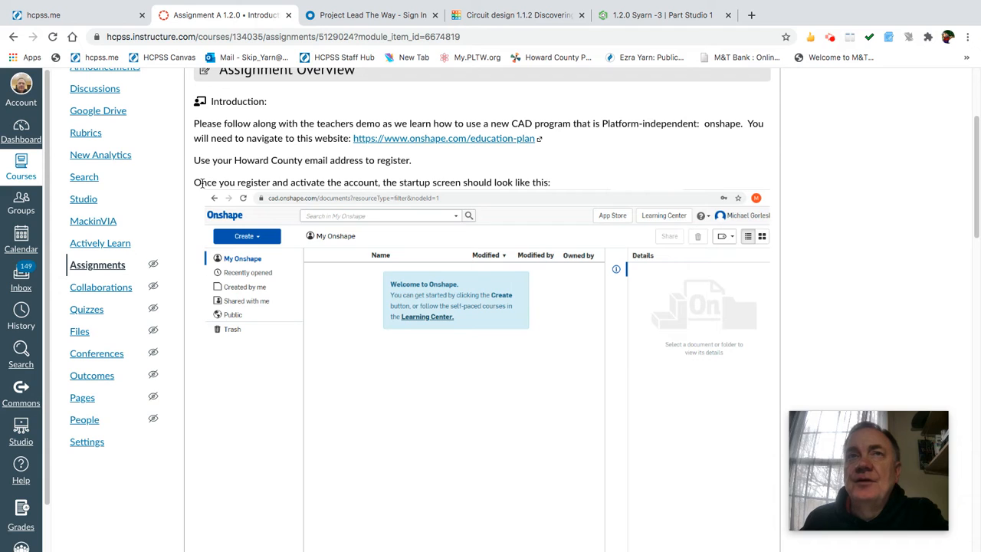
Highlight the startup-screen sentence, then scroll to the Practice Shape drawing with 3.000, 2.000, 2.500 dimensions.
drag(237, 182, 555, 190)
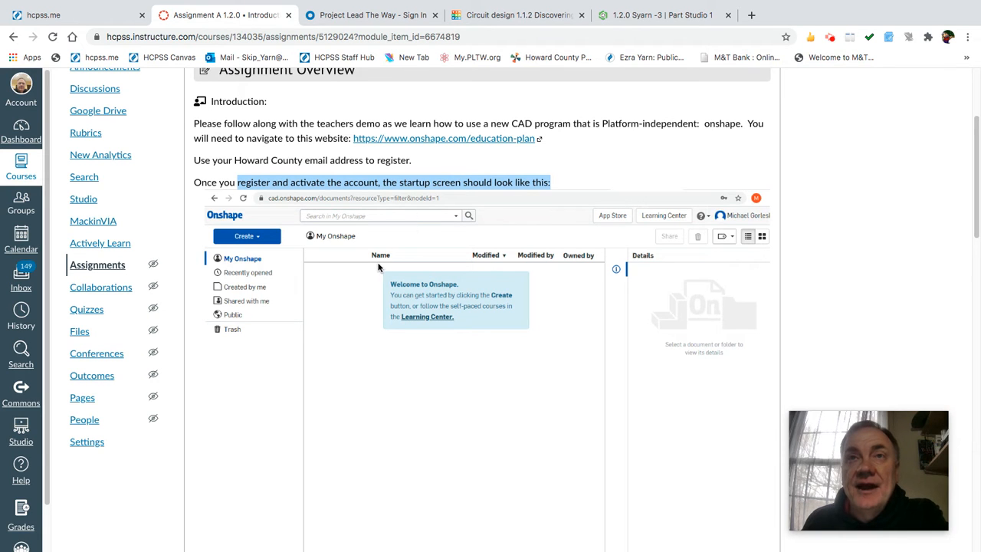
scroll(378, 267, down, 5)
scroll(378, 268, down, 3)
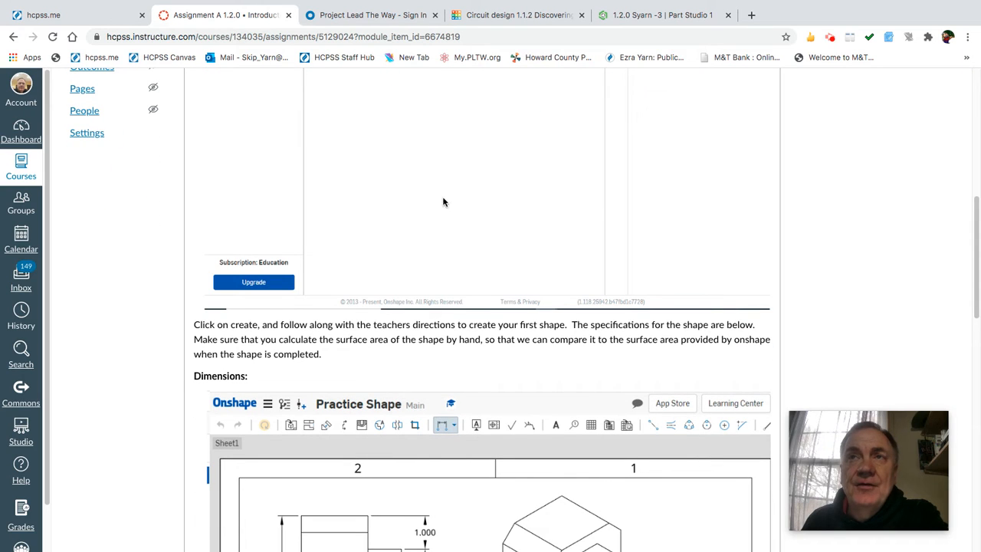
scroll(405, 221, down, 4)
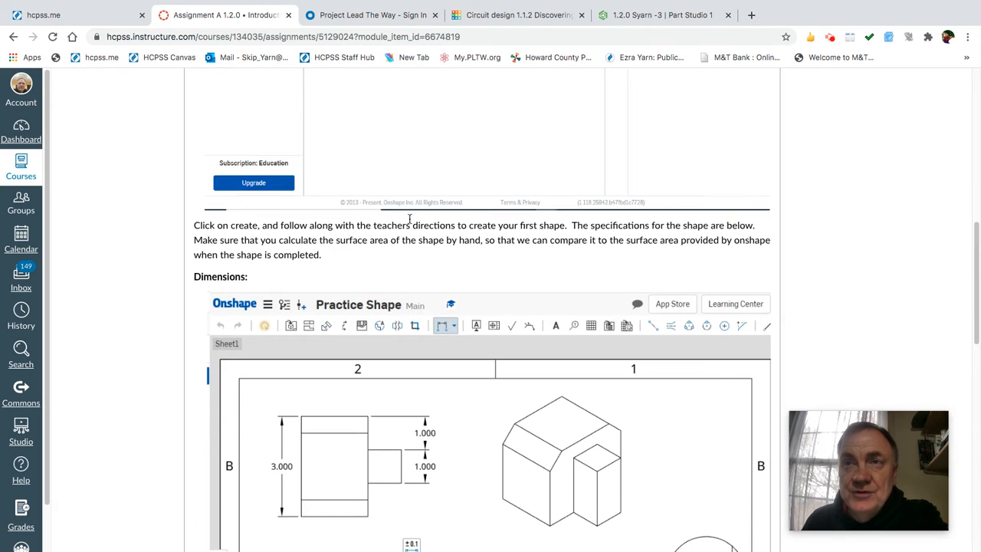
scroll(422, 228, down, 5)
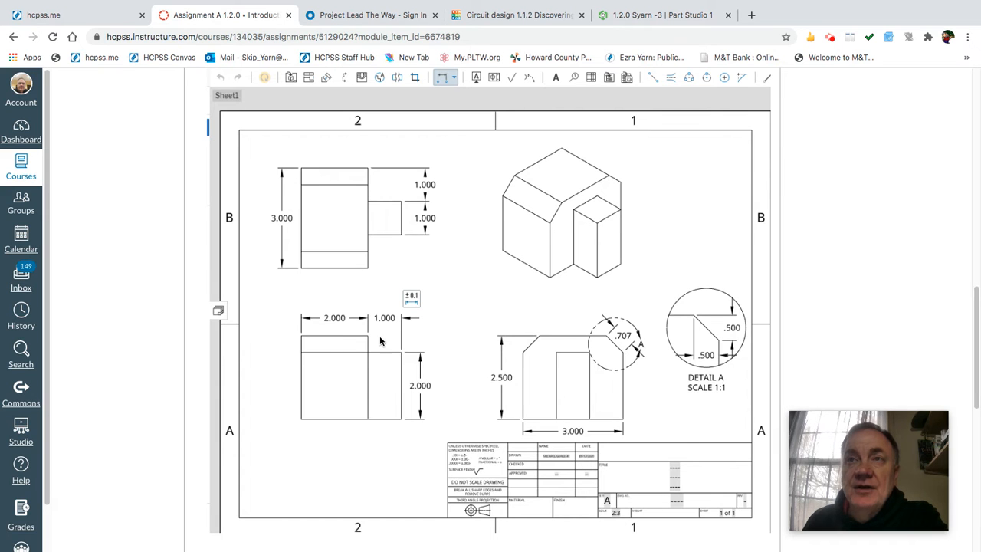
scroll(381, 341, down, 1)
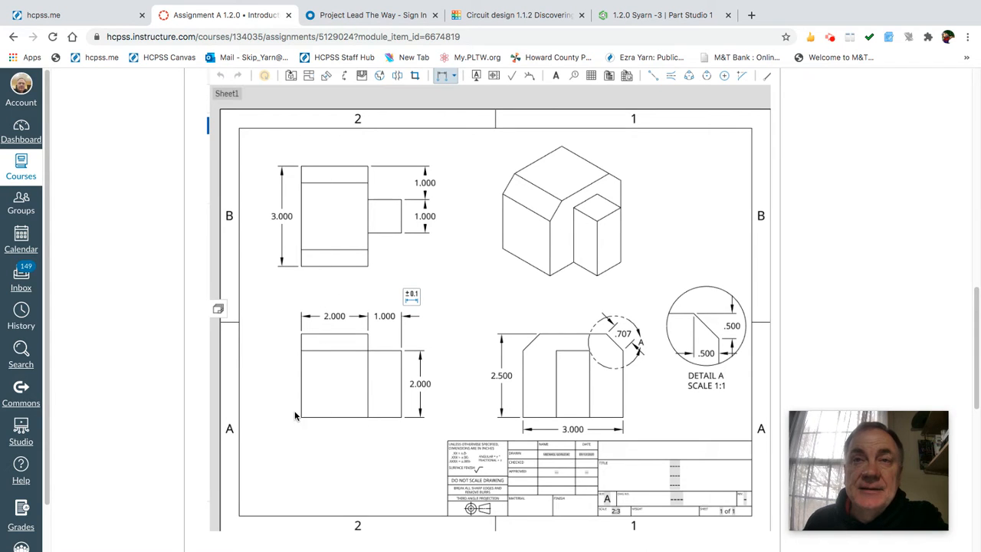
scroll(303, 414, down, 1)
scroll(303, 414, down, 1)
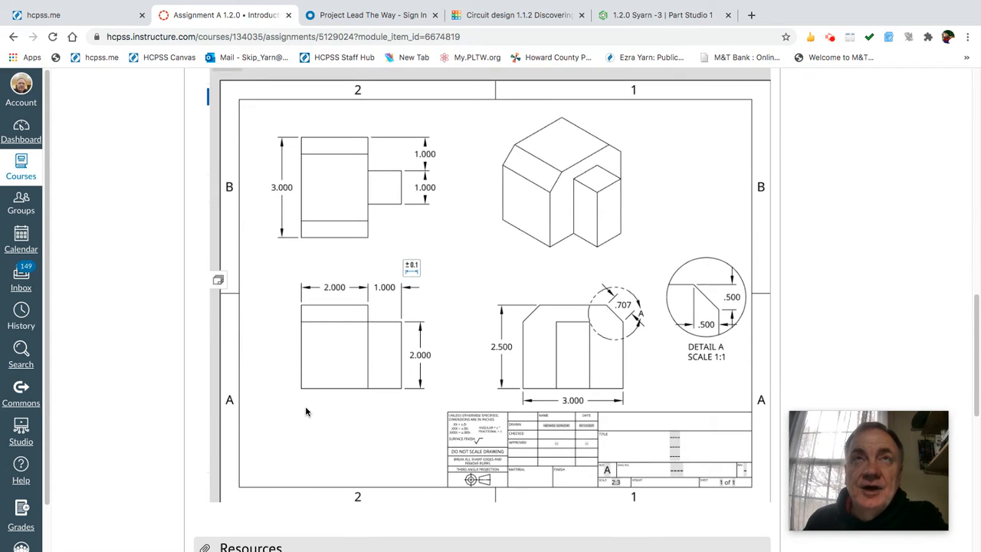
In the Onshape Part Studio, hide the Front and Right planes.
click(624, 17)
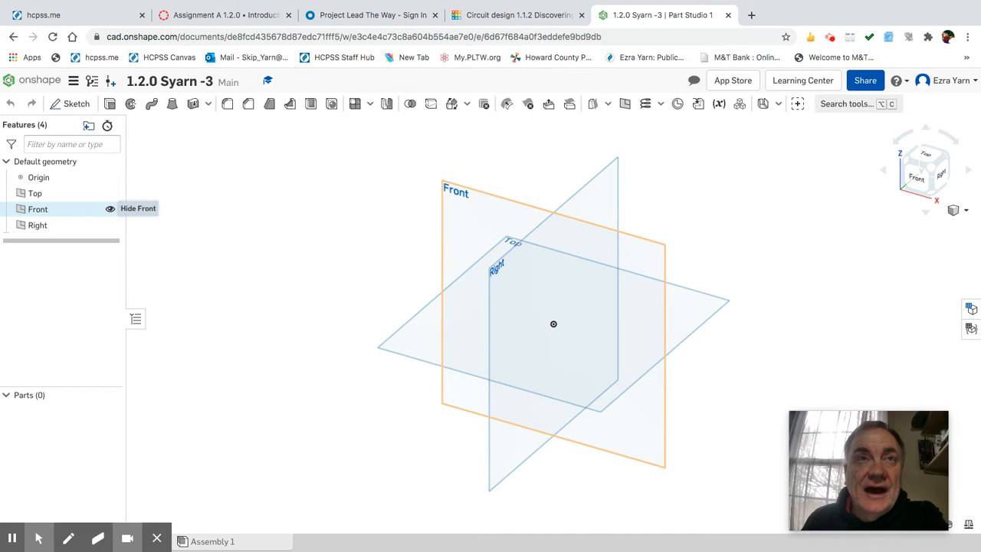
click(110, 210)
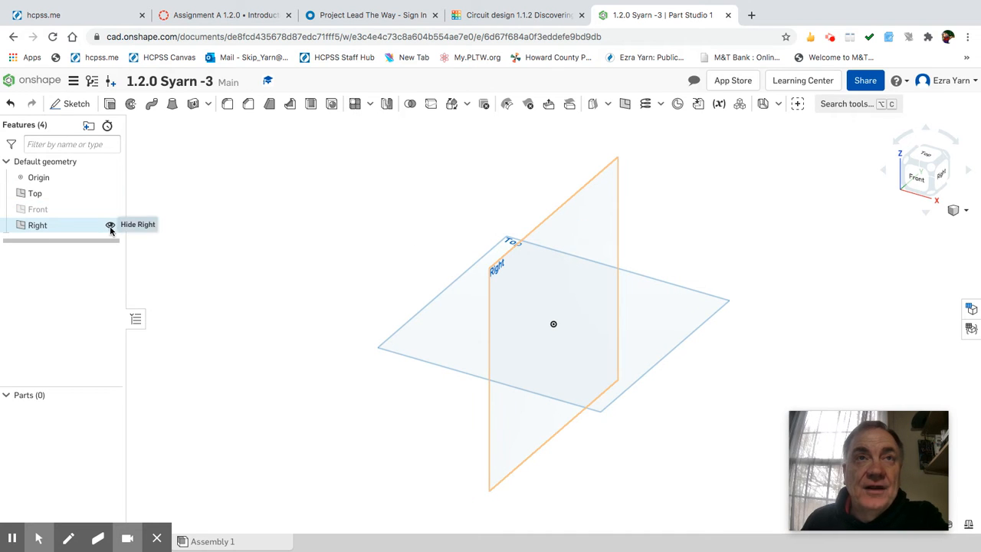
click(110, 225)
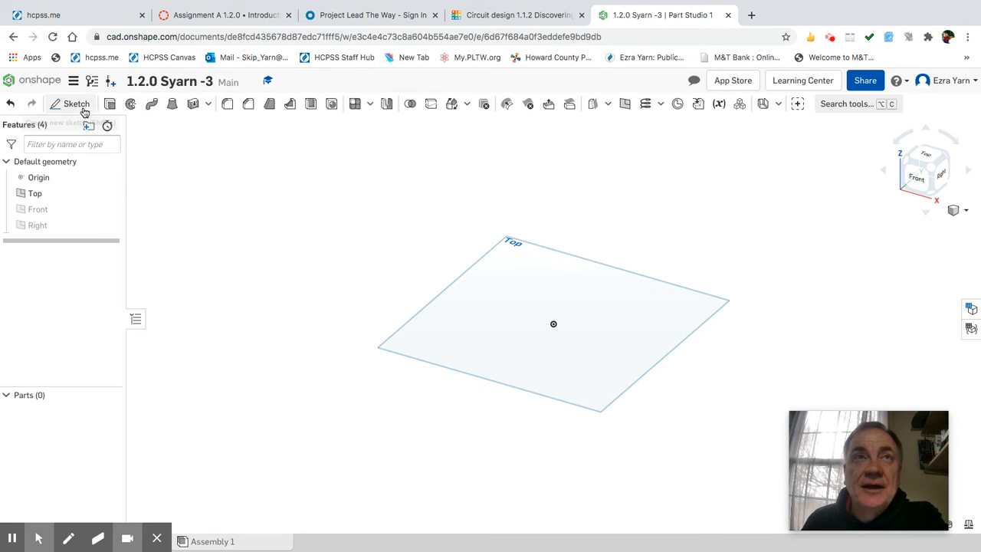
Start a new sketch on the Top plane and view it face-on.
click(489, 307)
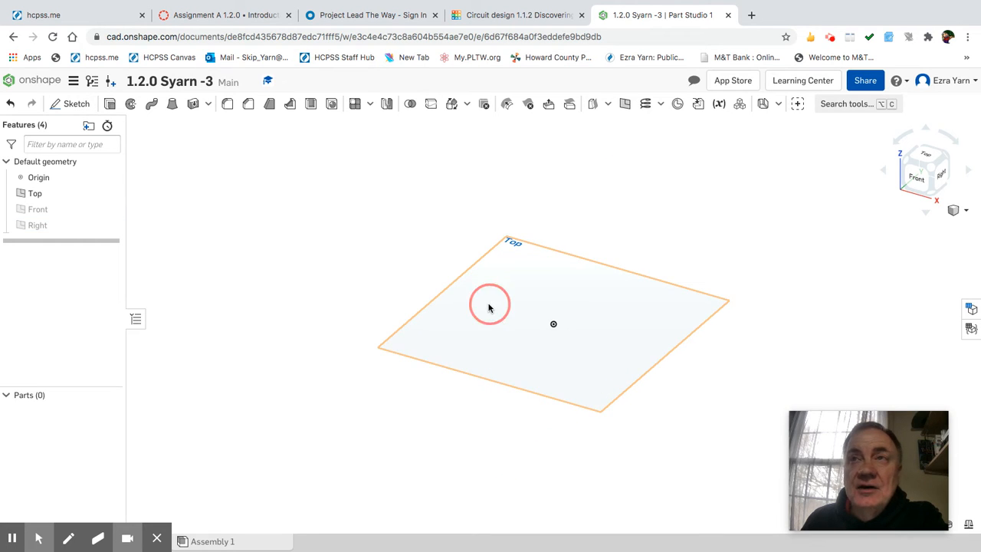
click(86, 106)
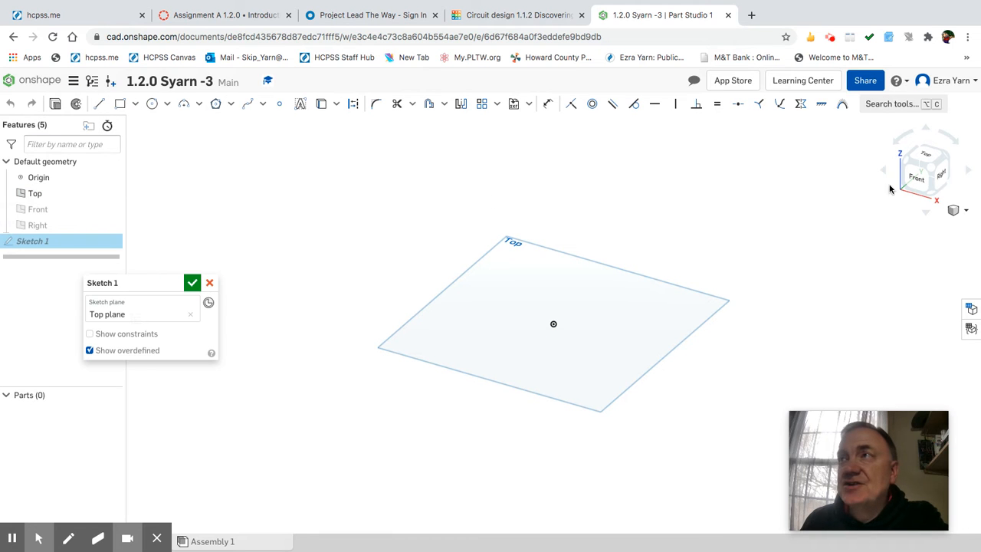
click(928, 157)
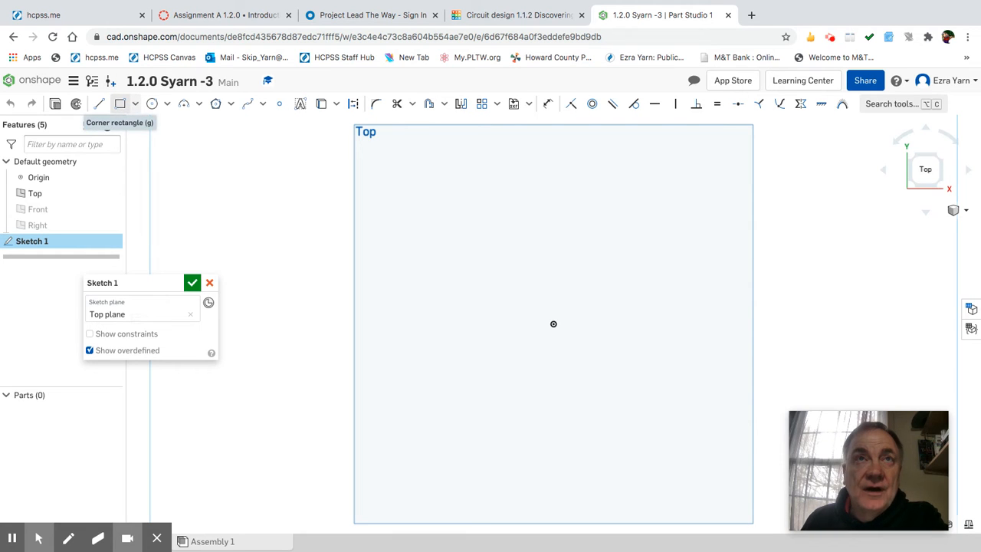
Draw a corner rectangle around the origin dimensioned 2 wide by 3 tall, then begin an extrude.
click(120, 104)
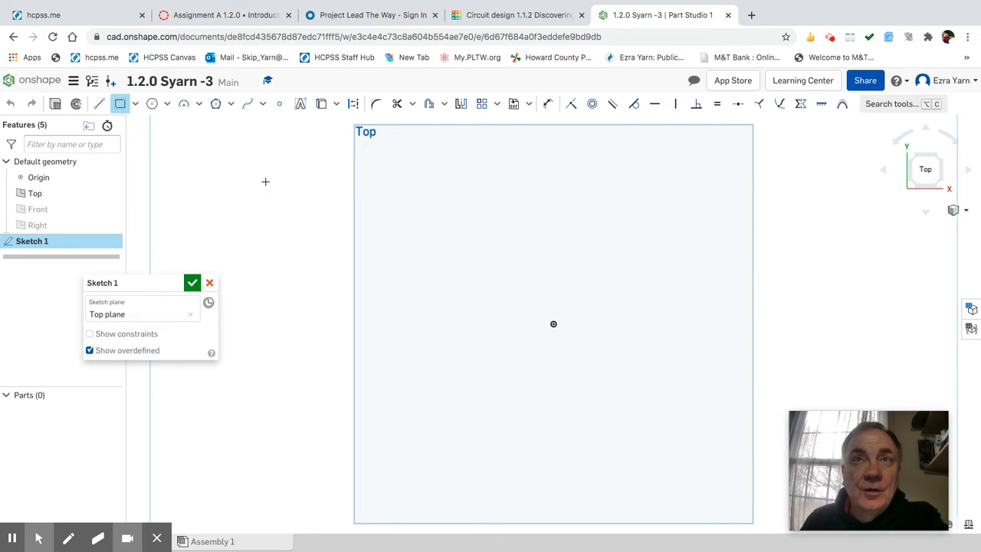
drag(488, 343, 620, 191)
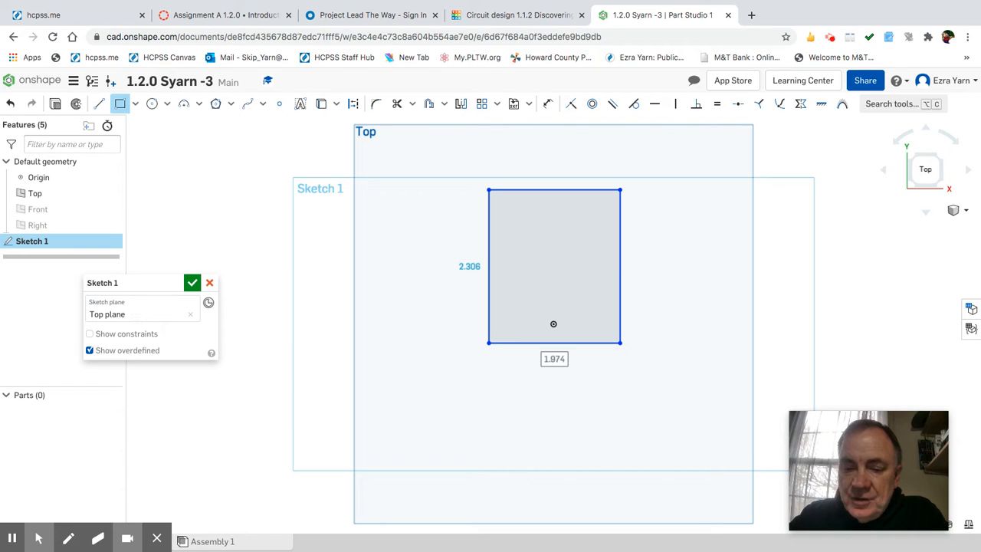
text(2)
key(Return)
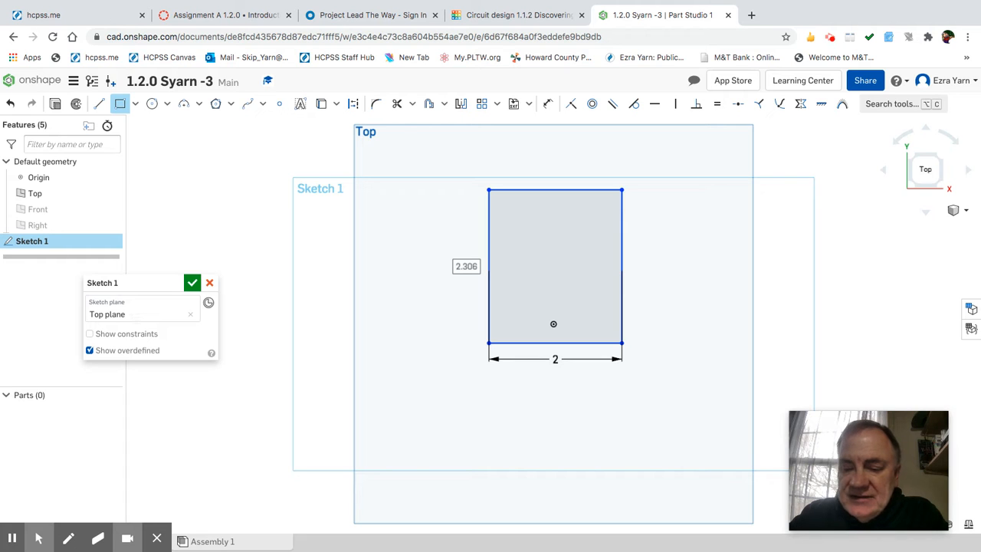
click(466, 266)
text(3)
key(Return)
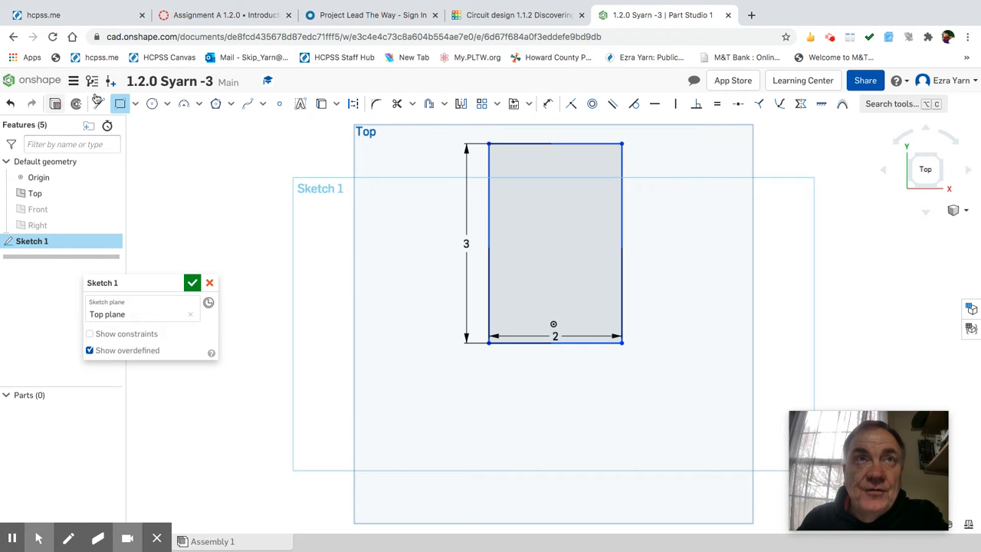
click(57, 104)
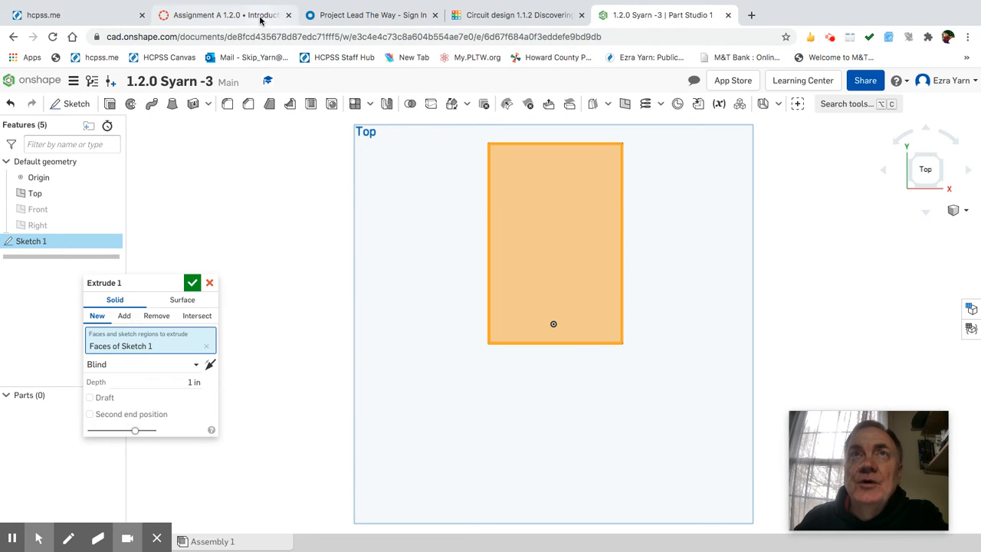
Set the extrude depth to 2.5 in and confirm the solid block.
click(260, 16)
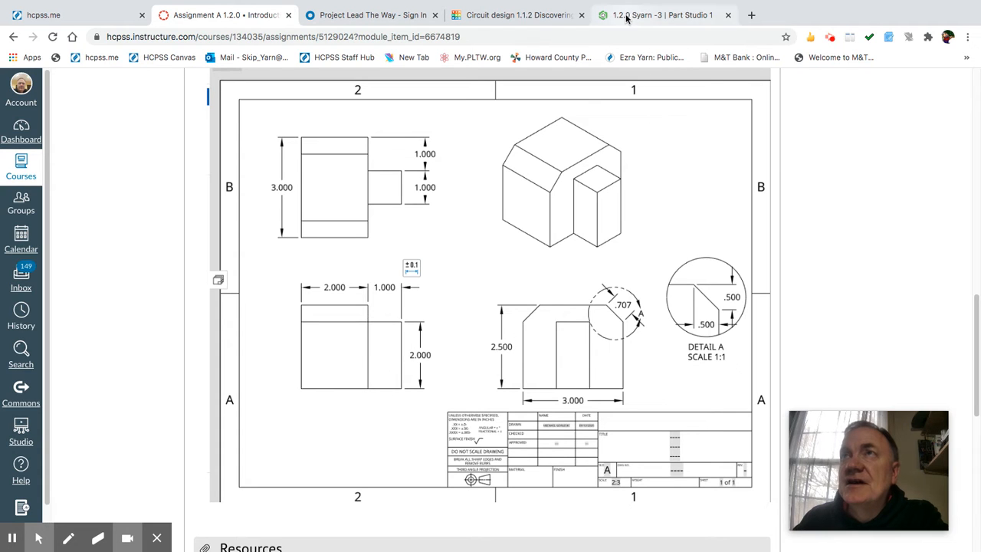
click(626, 19)
click(195, 383)
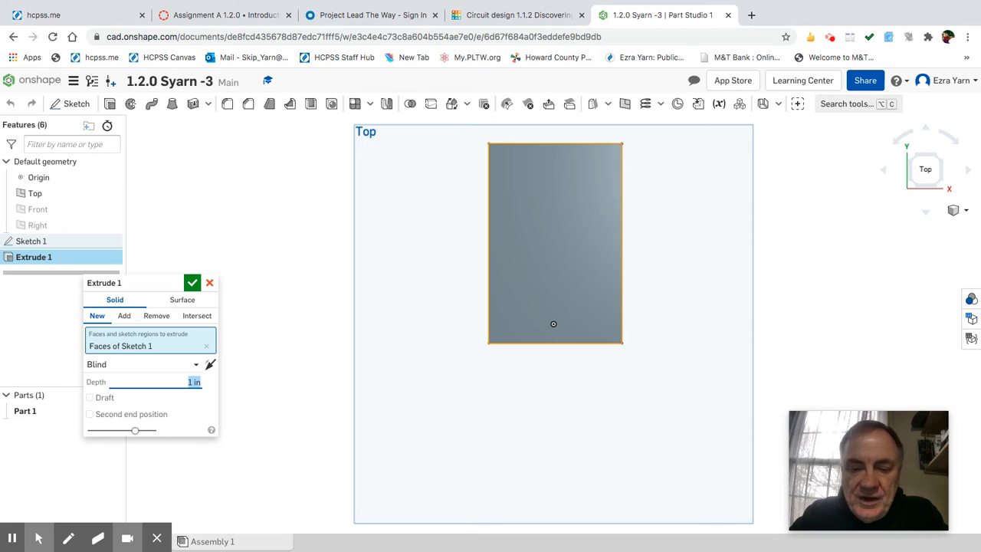
text(2)
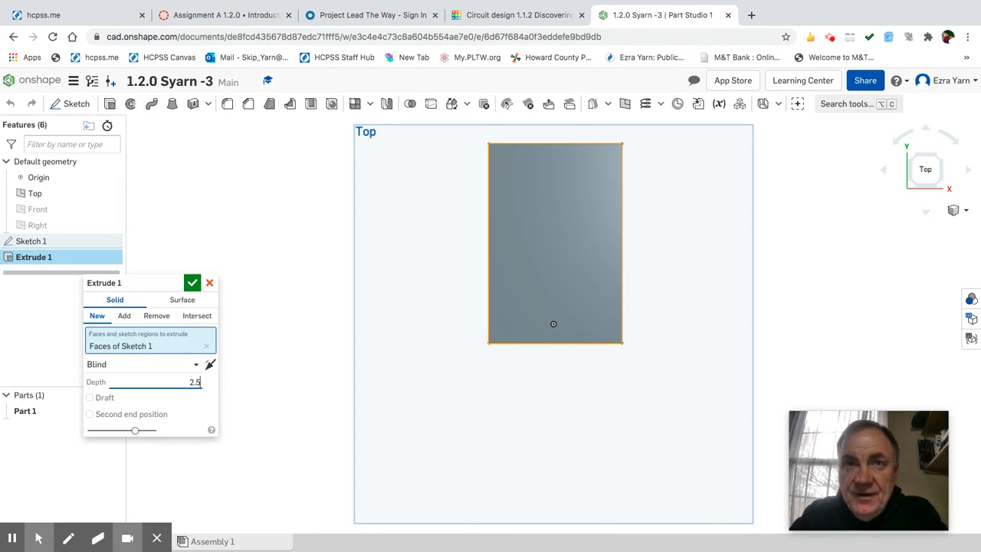
text(.5)
key(Return)
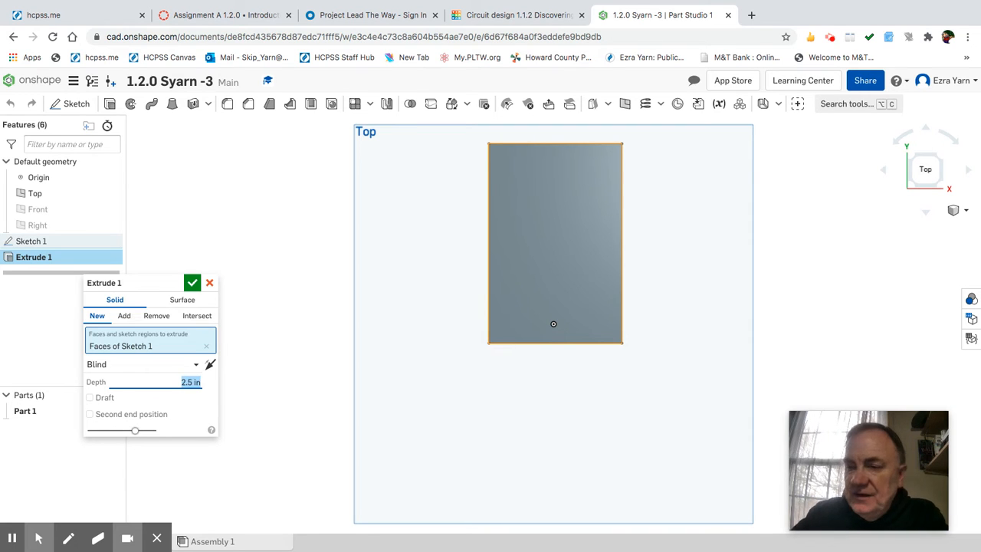
right_drag(668, 317, 649, 293)
click(192, 285)
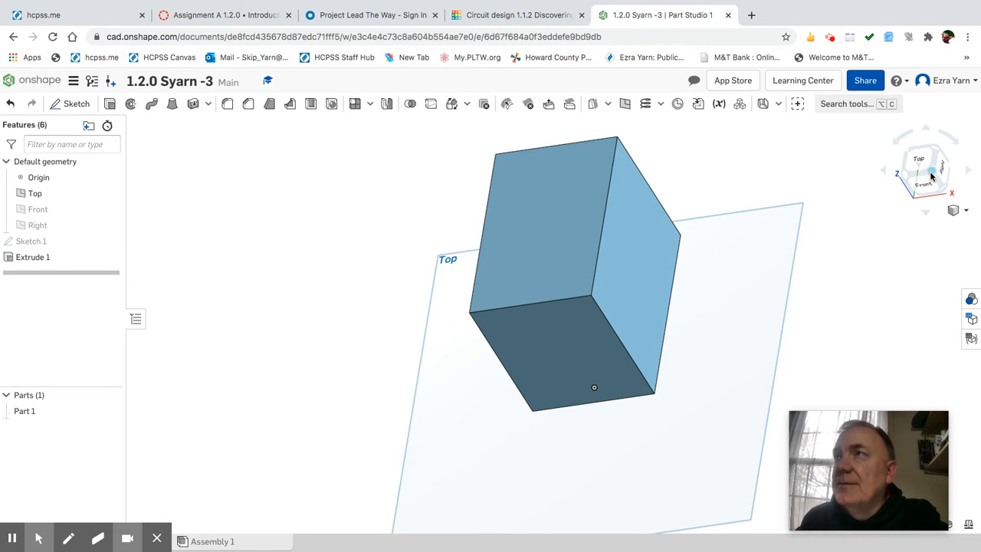
Snap to isometric view, hide the Top plane, and go back to the Canvas reference drawing.
click(931, 177)
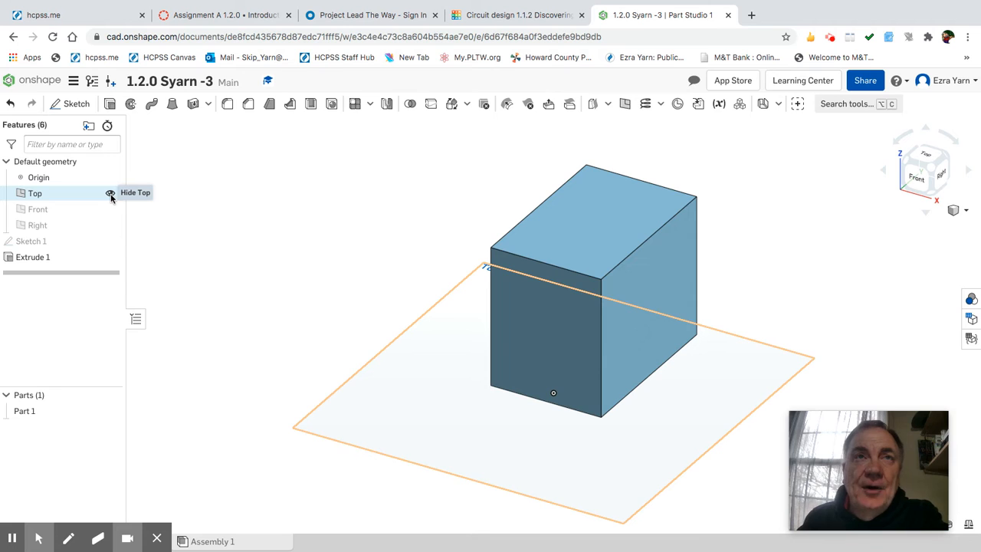
click(111, 194)
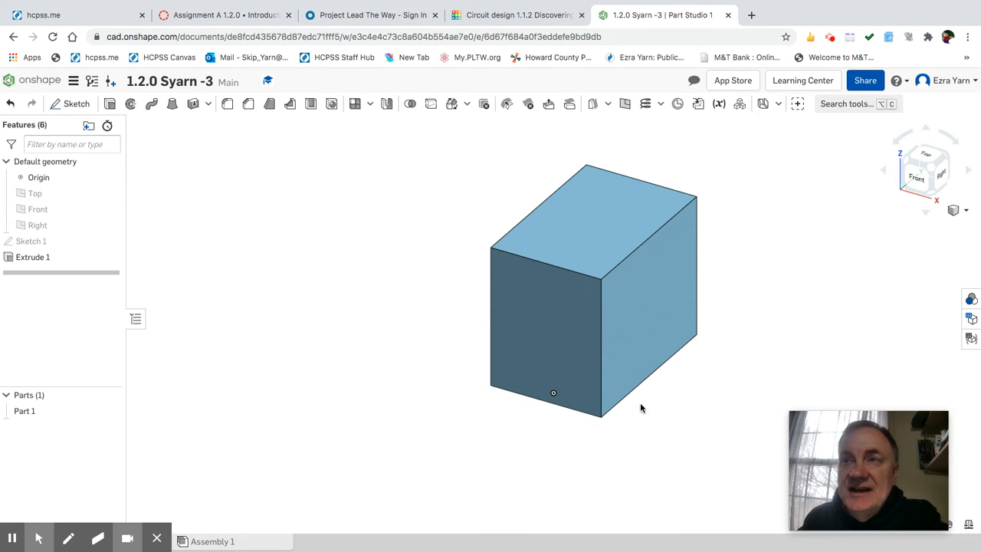
click(215, 17)
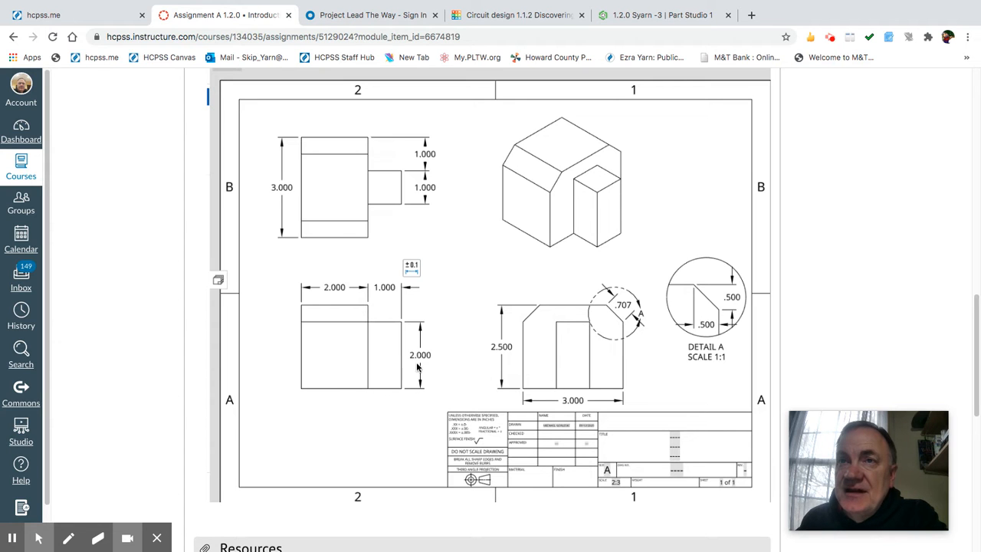
Start Sketch 2 on the block's right face, viewed straight on and zoomed out.
click(618, 17)
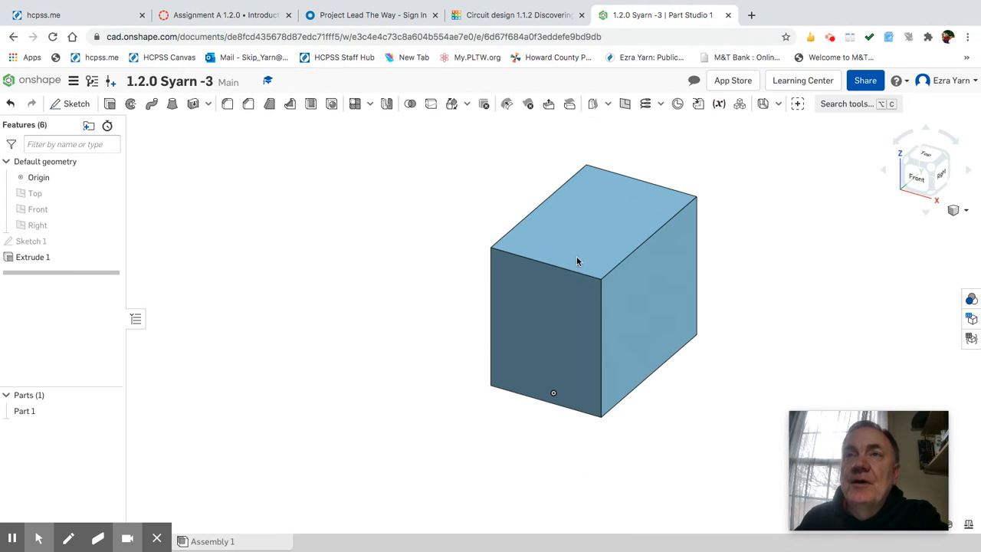
click(655, 310)
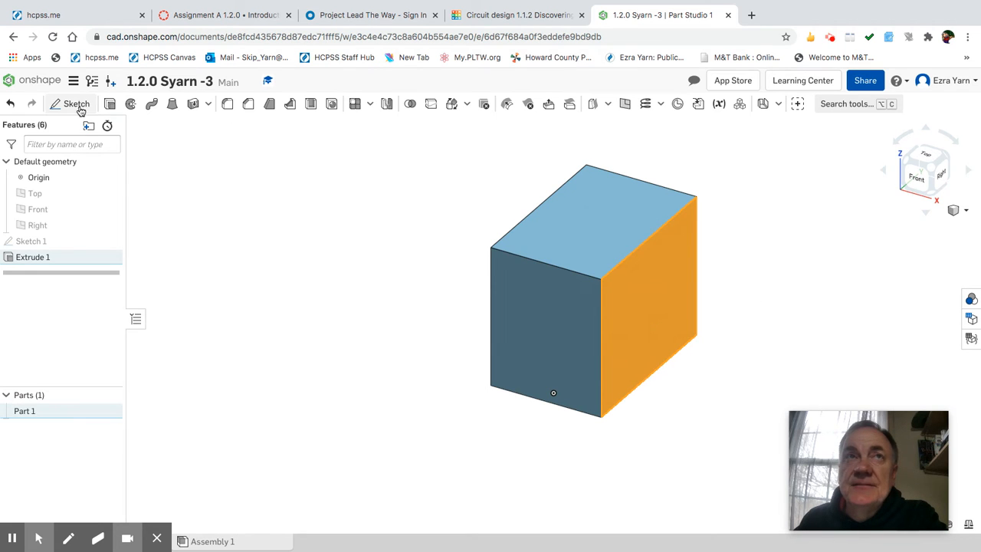
click(231, 135)
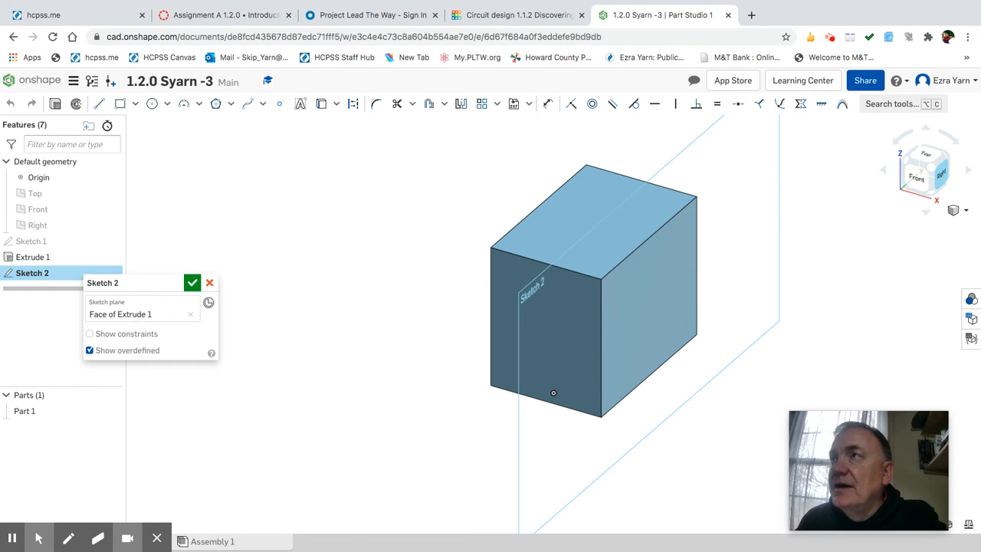
click(941, 173)
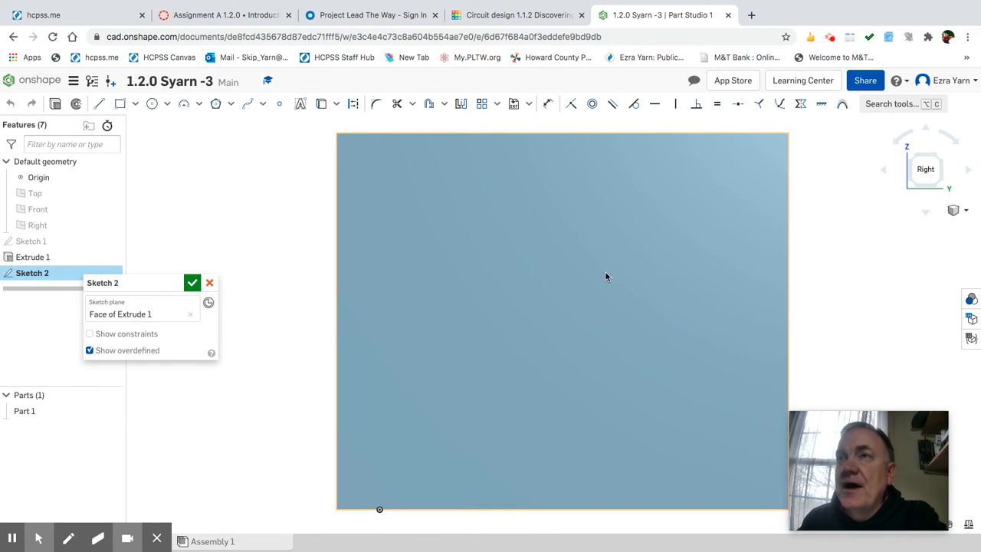
scroll(281, 210, down, 3)
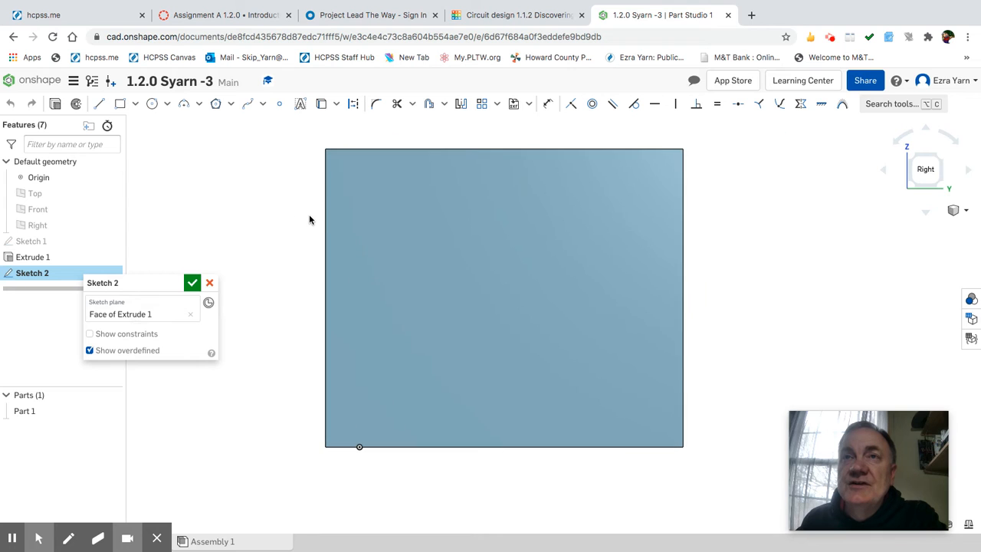
scroll(309, 220, down, 3)
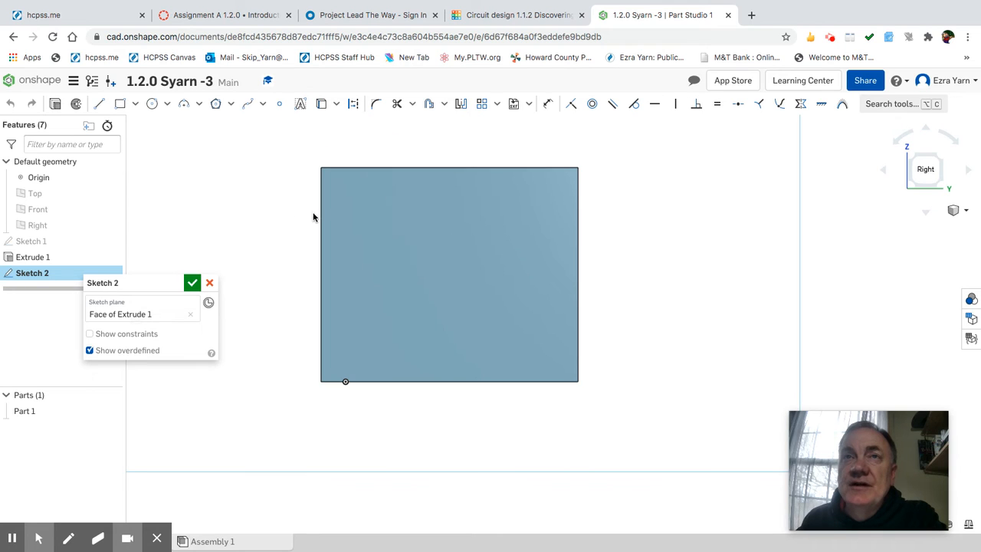
Draw a corner rectangle up from the bottom edge, 1 wide by 2 tall.
click(125, 104)
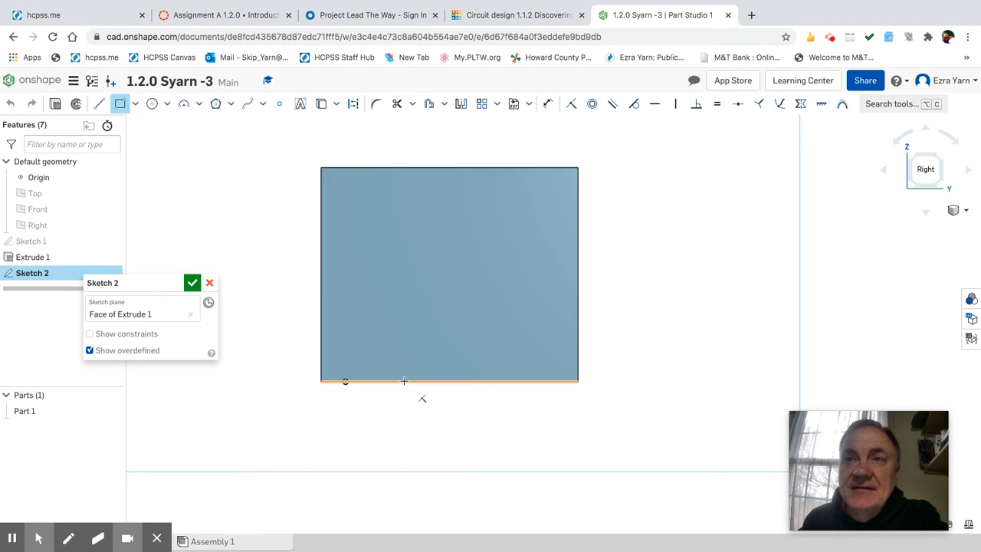
mouse_move(404, 381)
mouse_down()
mouse_move(429, 322)
mouse_move(509, 221)
mouse_up()
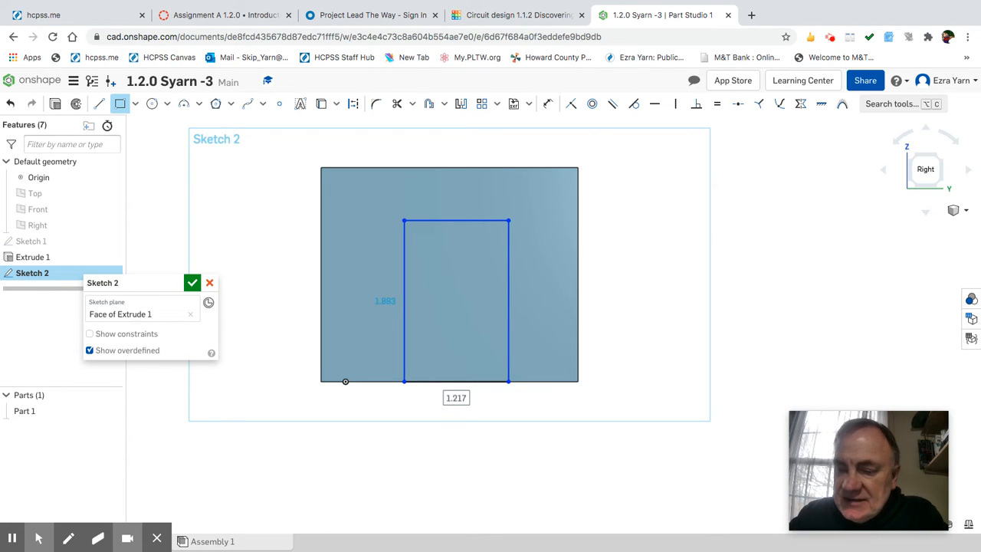
text(1)
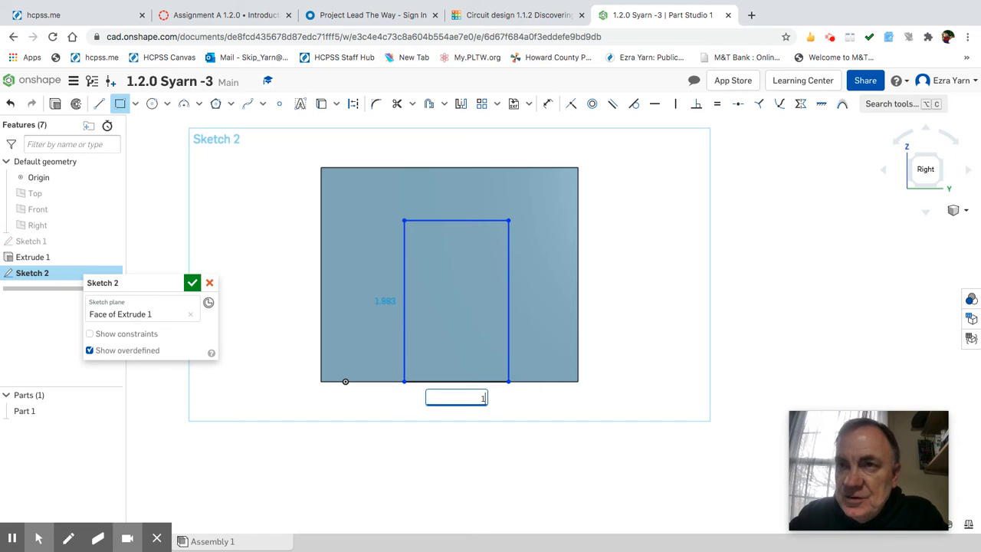
key(Return)
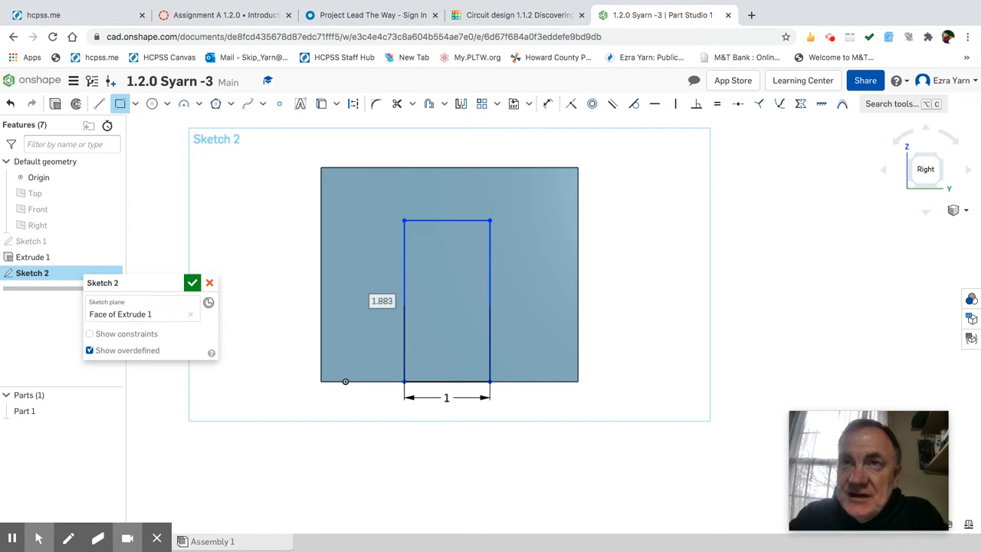
text(2)
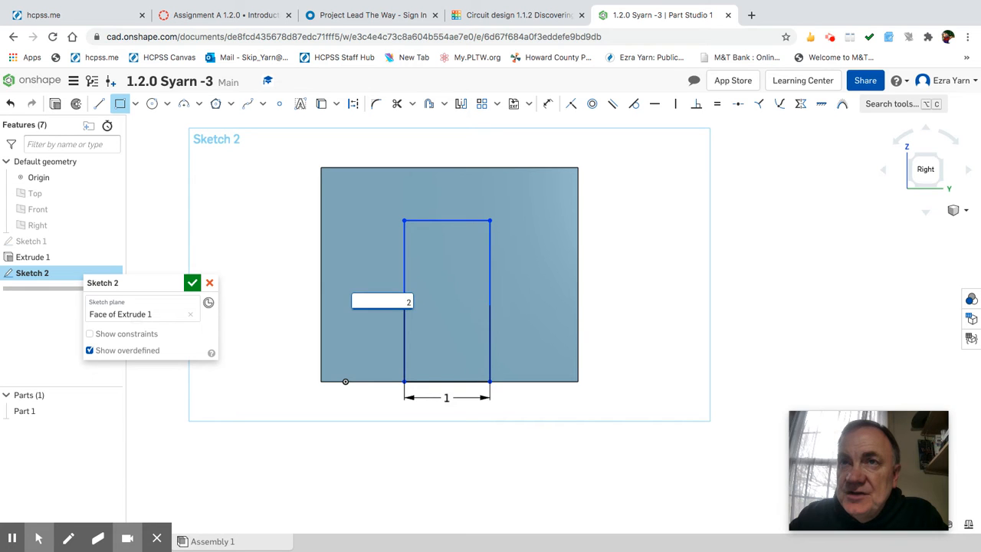
key(Return)
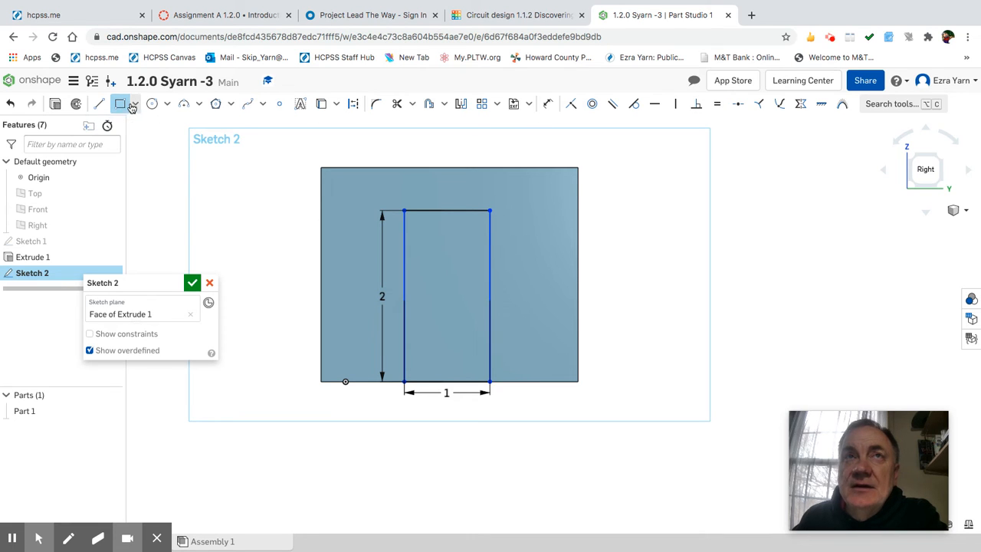
Dimension the rectangle's right side 1 in from the block's right edge.
click(549, 104)
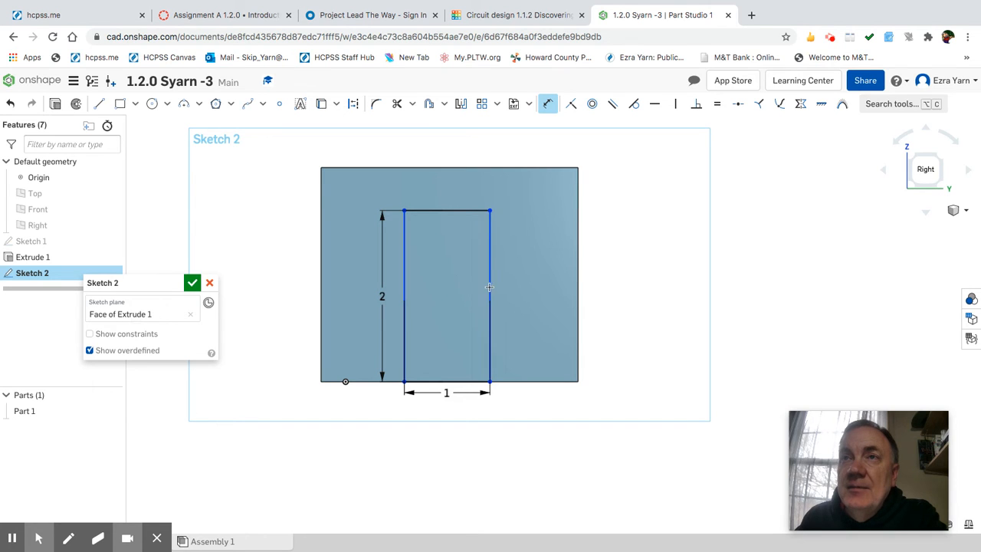
click(489, 288)
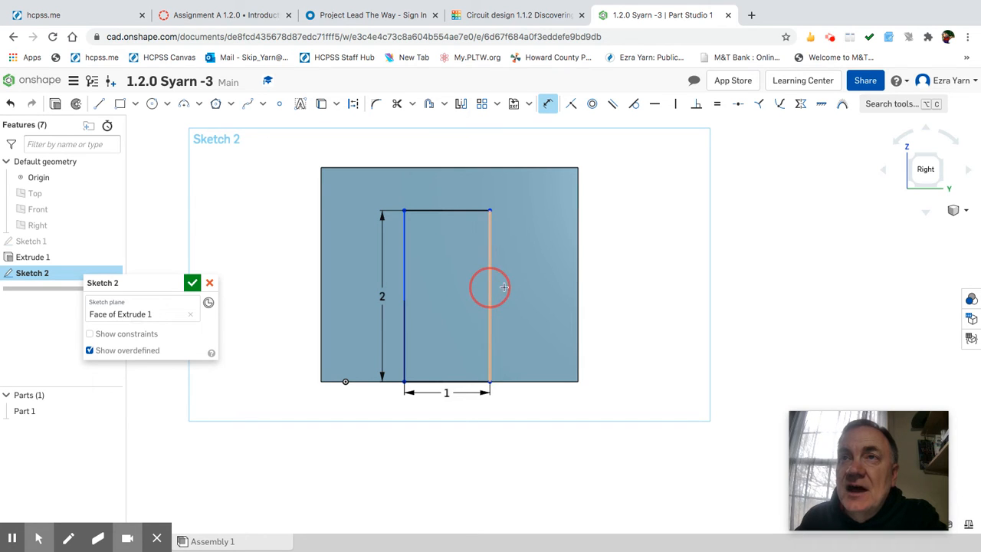
click(578, 290)
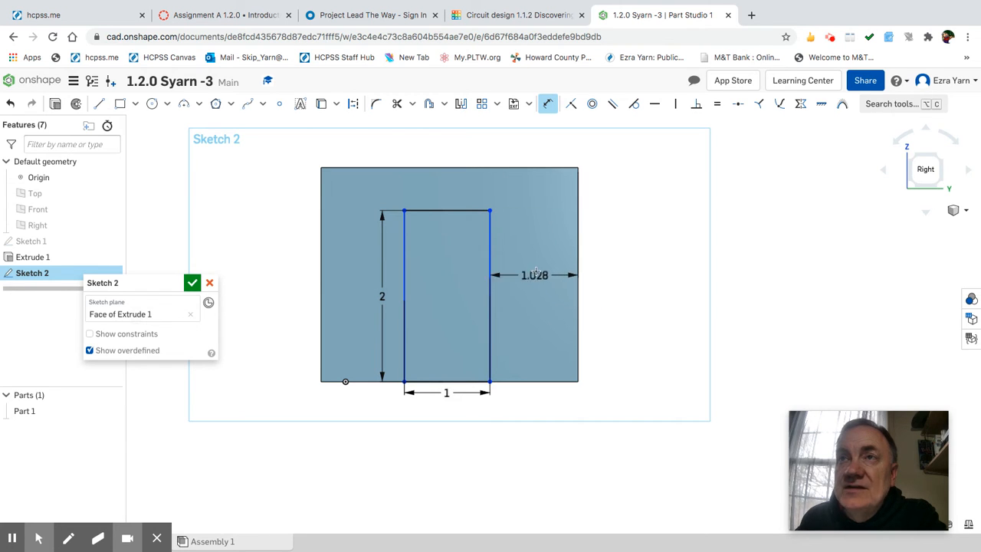
click(537, 270)
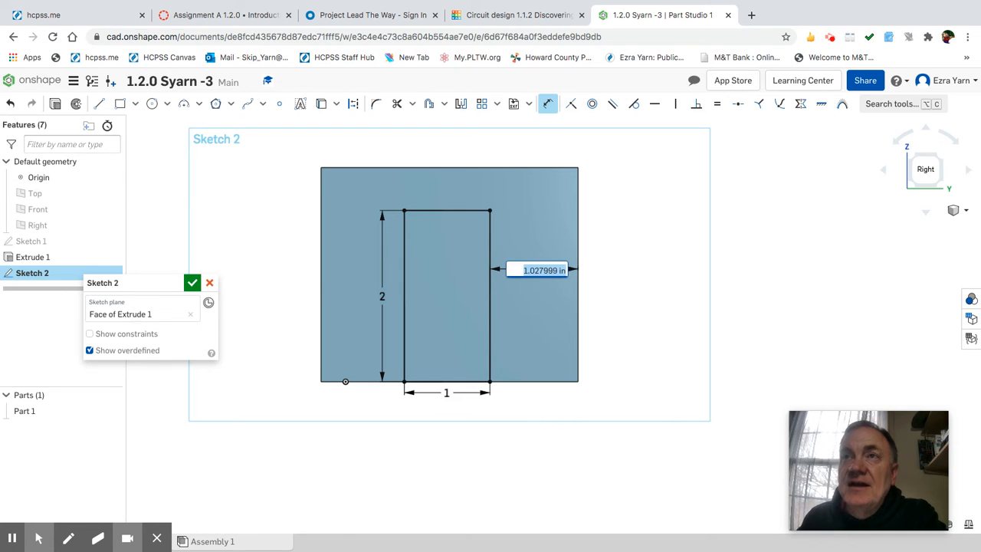
text(1)
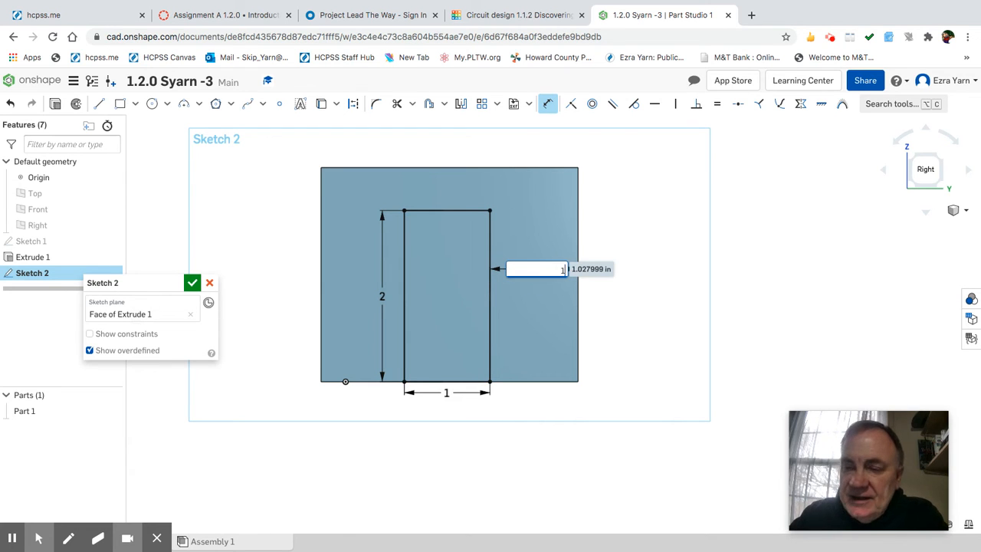
key(Return)
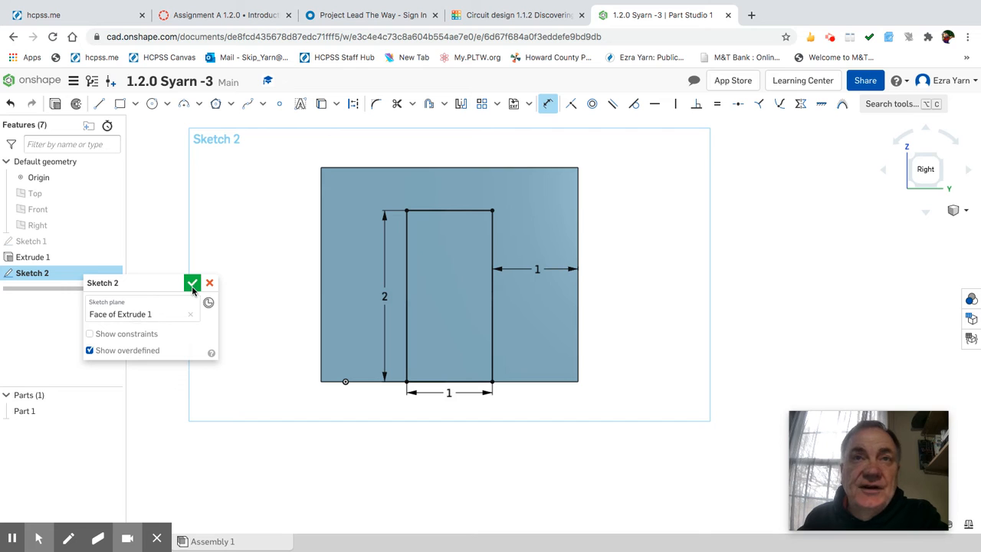
Extrude the Sketch 2 rectangle region 1 in with Add as a boss, then view isometric.
click(55, 103)
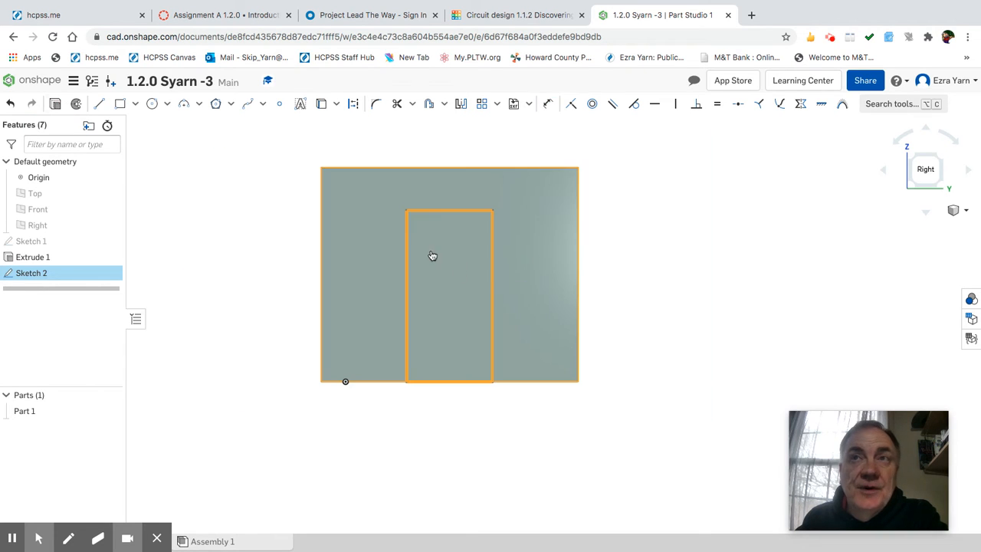
click(440, 289)
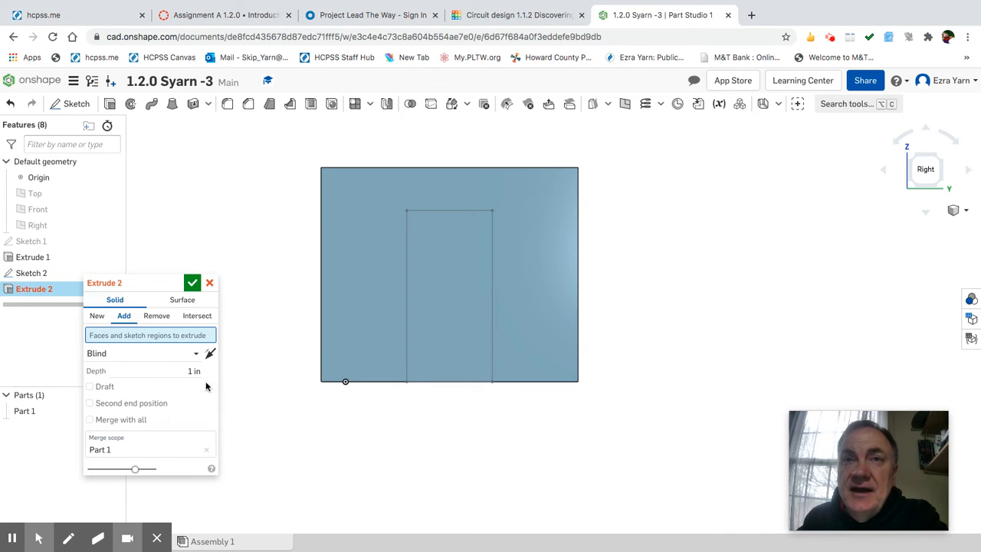
click(192, 283)
right_drag(567, 411, 598, 410)
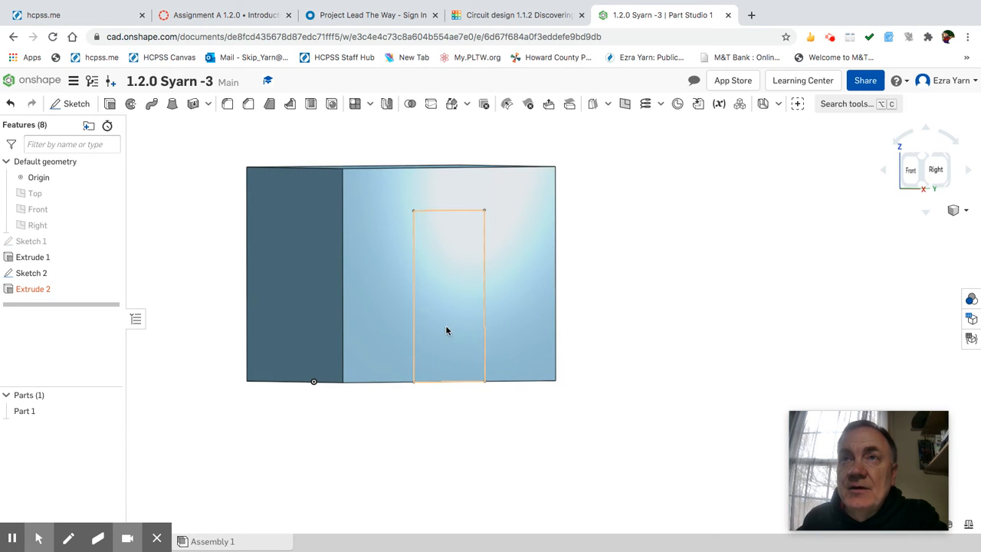
double_click(42, 289)
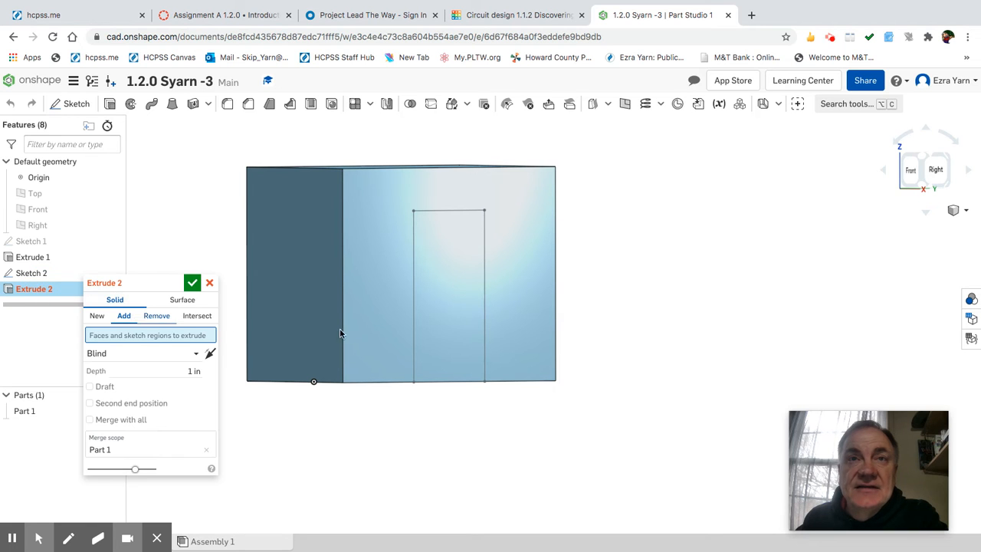
click(442, 320)
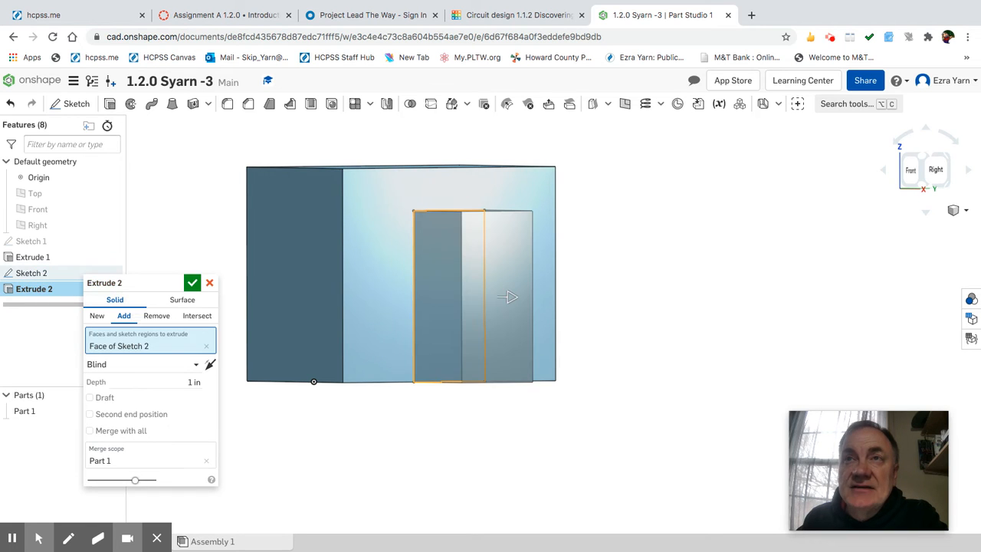
click(192, 284)
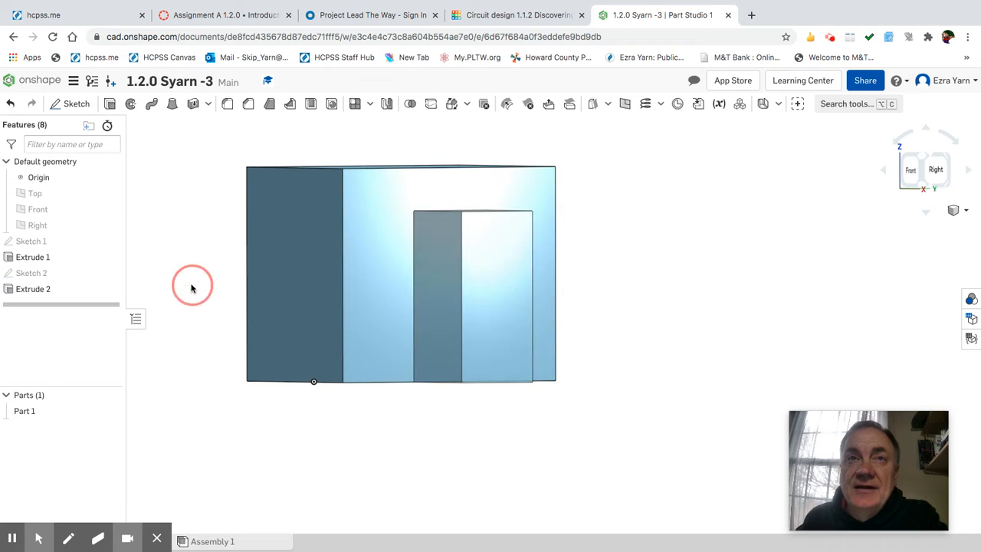
right_drag(657, 294, 670, 310)
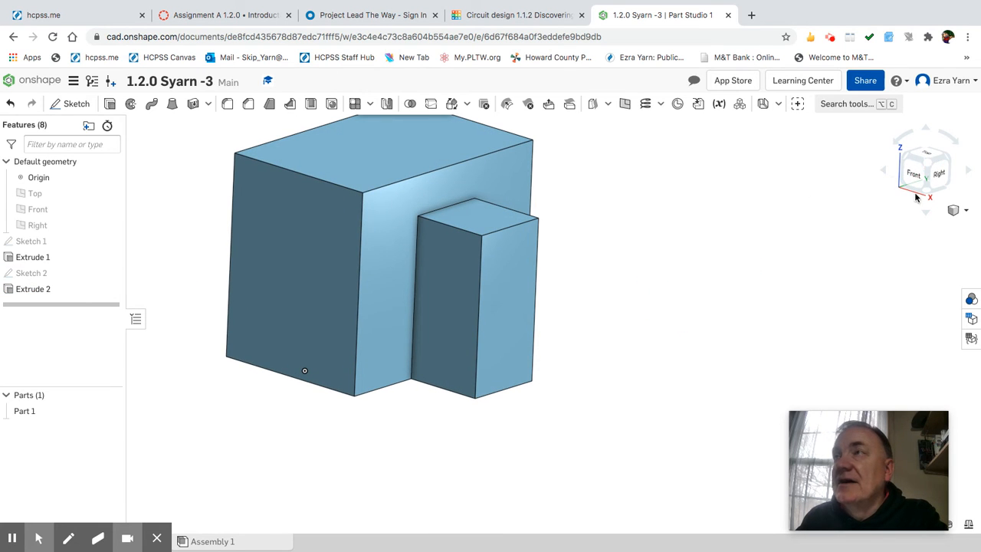
click(930, 167)
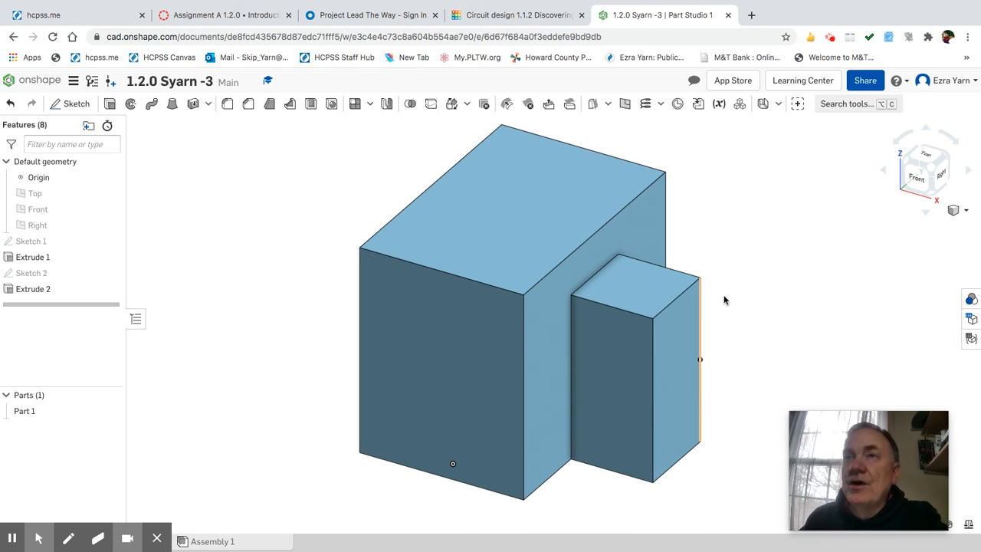
scroll(407, 203, down, 3)
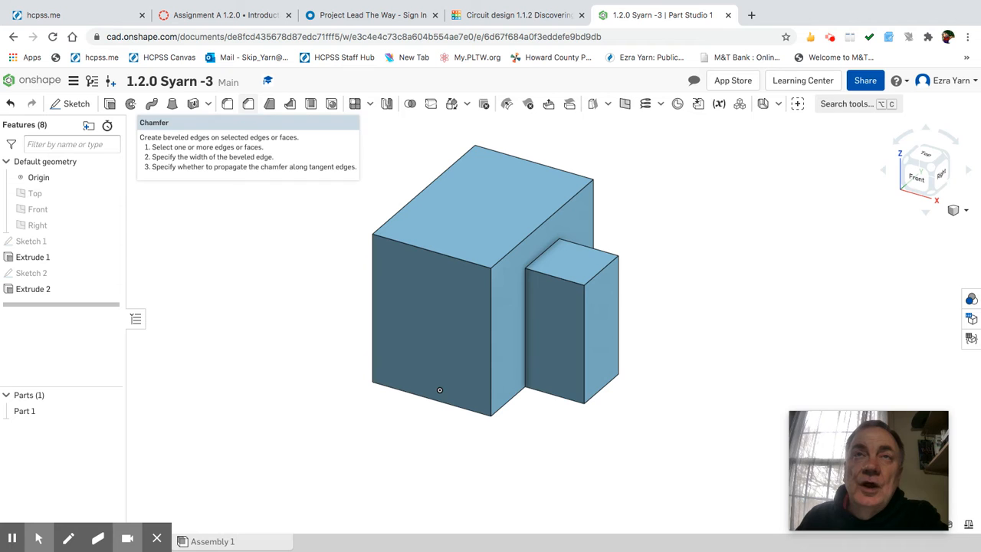
Apply a 0.2 in chamfer to the block's front and back top edges.
click(247, 103)
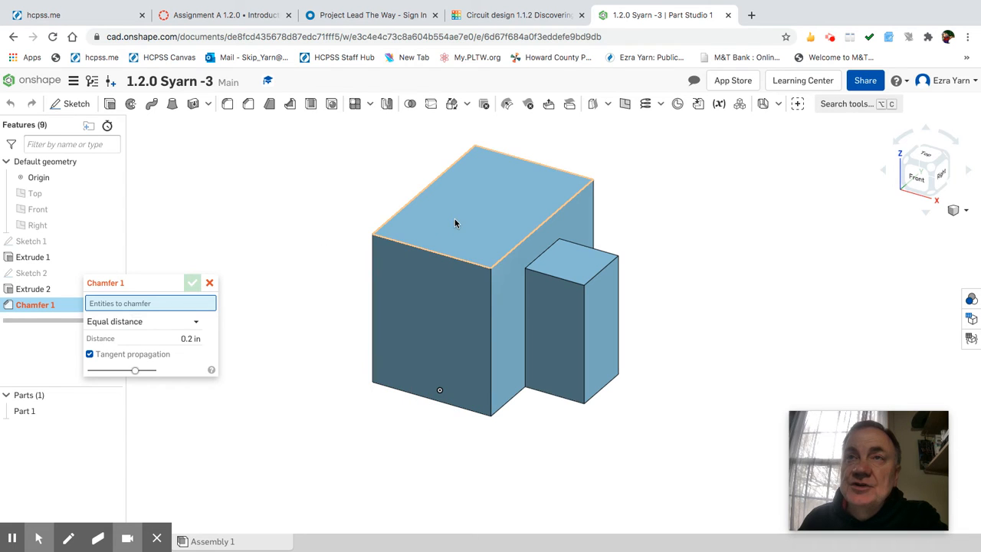
click(438, 256)
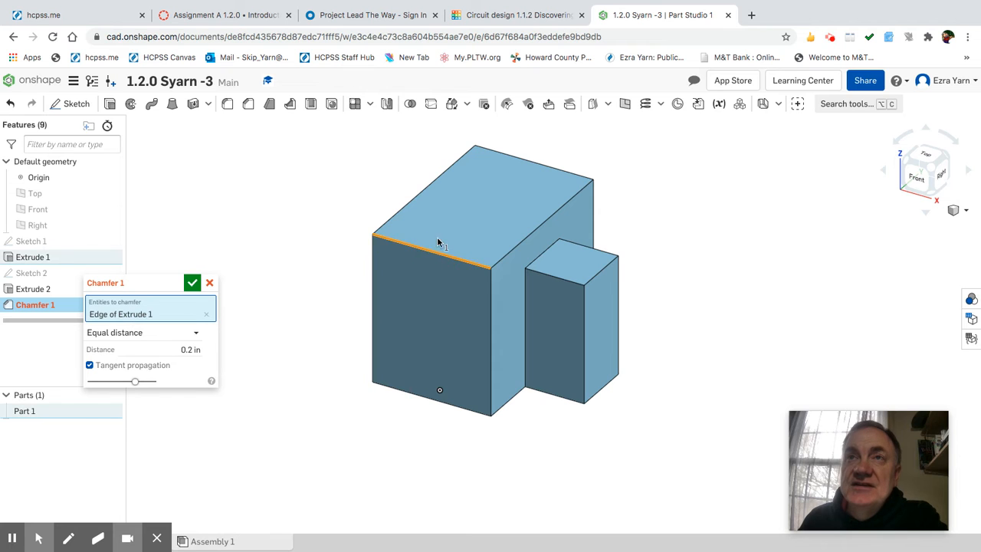
click(529, 167)
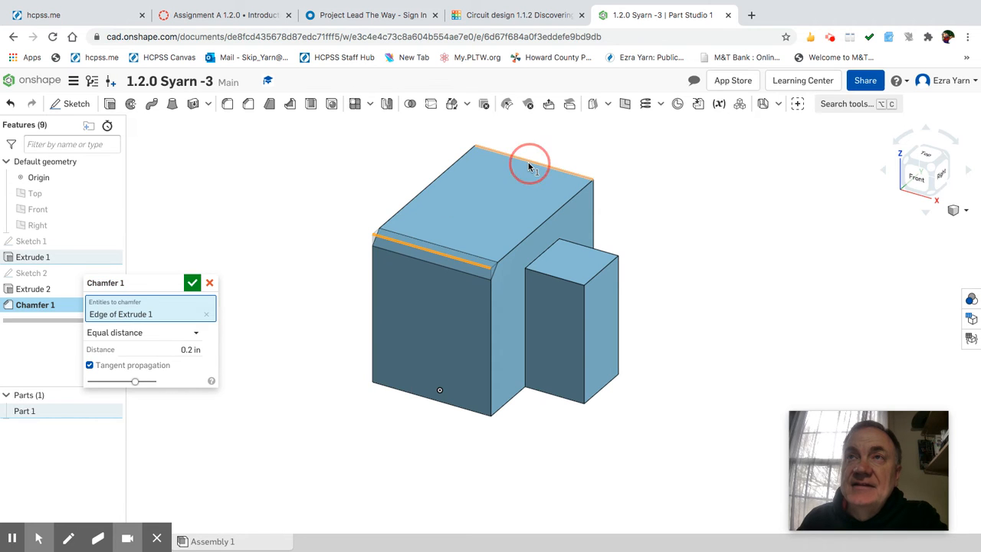
click(267, 15)
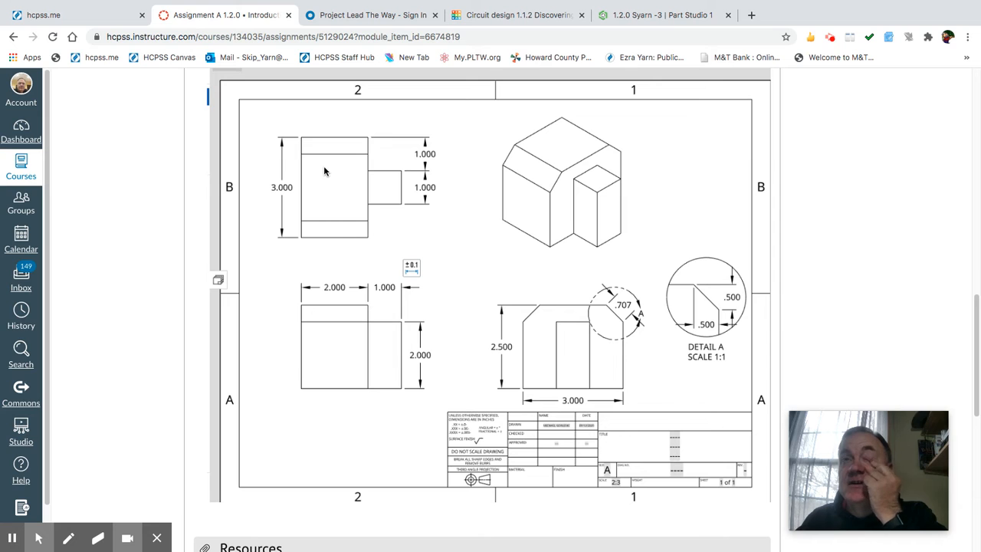
Return to the Onshape Part Studio after checking the Canvas drawing.
click(621, 17)
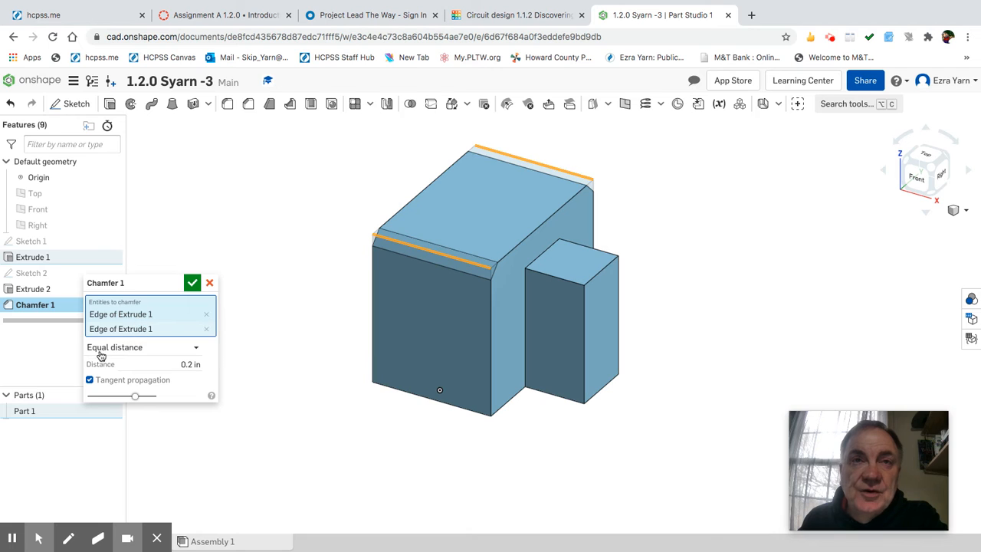
Apply a 0.5 in chamfer to the block's two top edges, then return to isometric view.
click(190, 365)
click(192, 365)
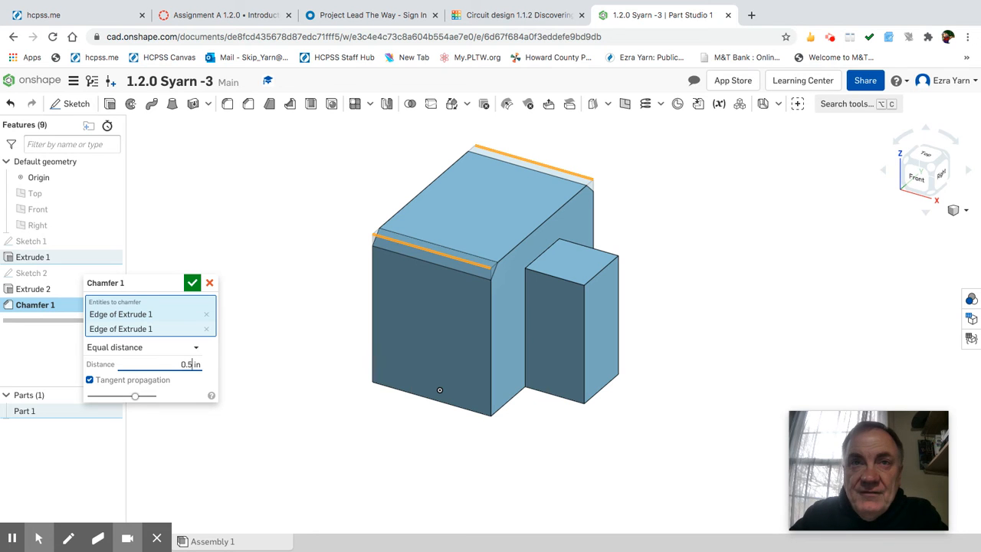
key(Return)
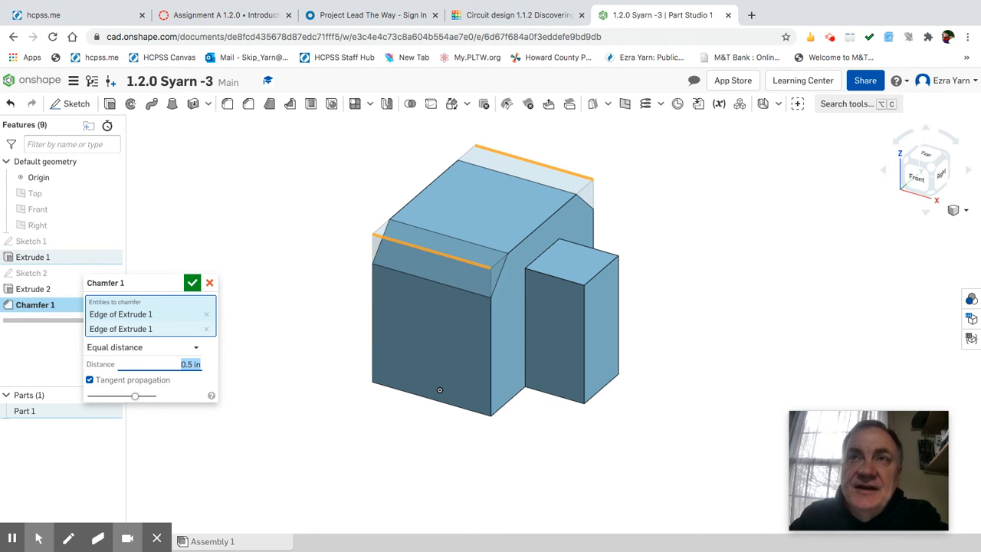
right_drag(633, 352, 608, 350)
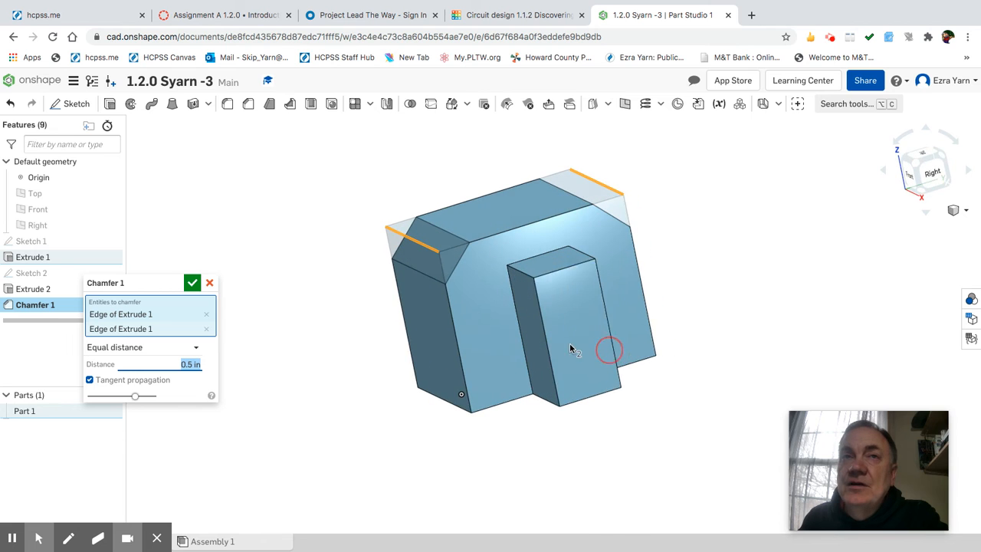
click(192, 285)
right_drag(296, 287, 515, 245)
click(922, 170)
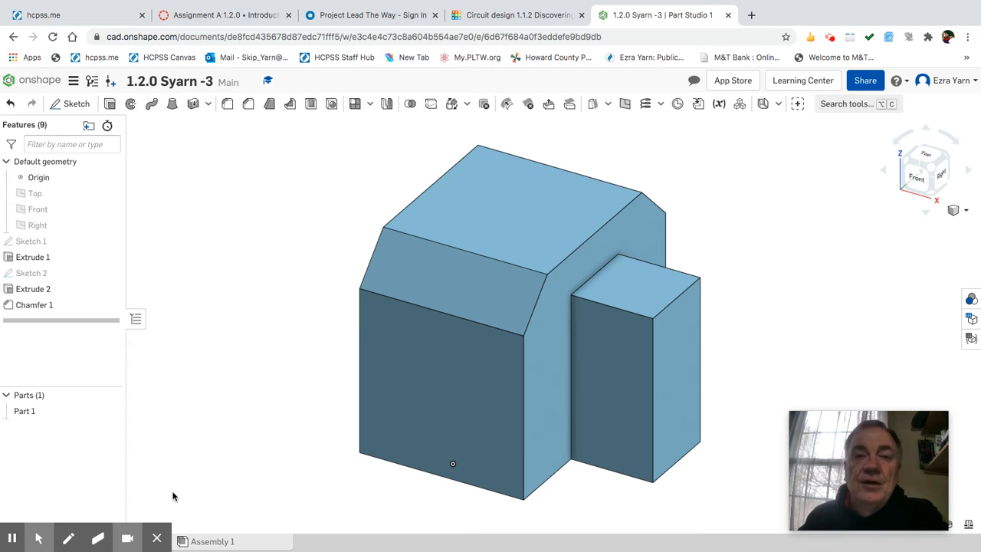
Create a new drawing from the ANSI_A_INCH.dwt template with no views.
click(157, 539)
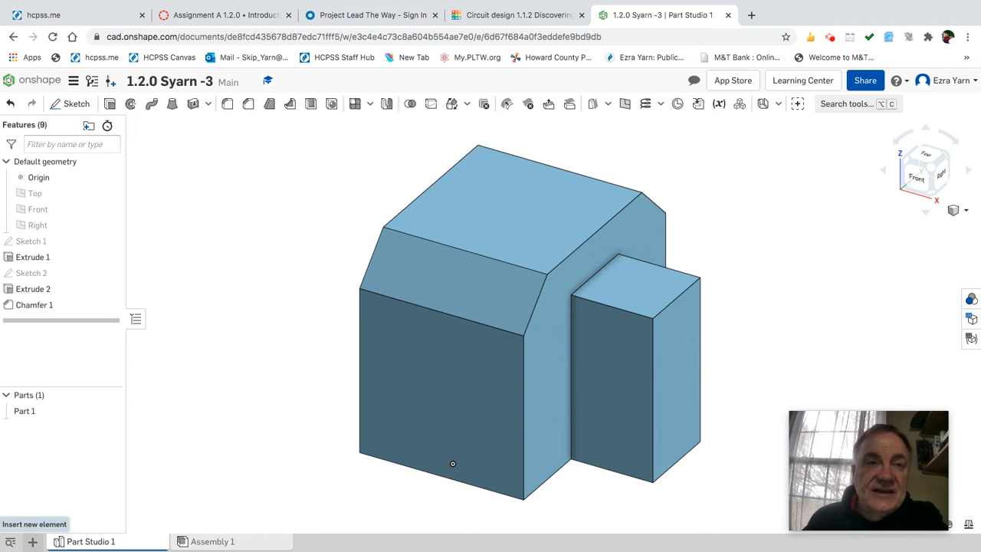
click(34, 542)
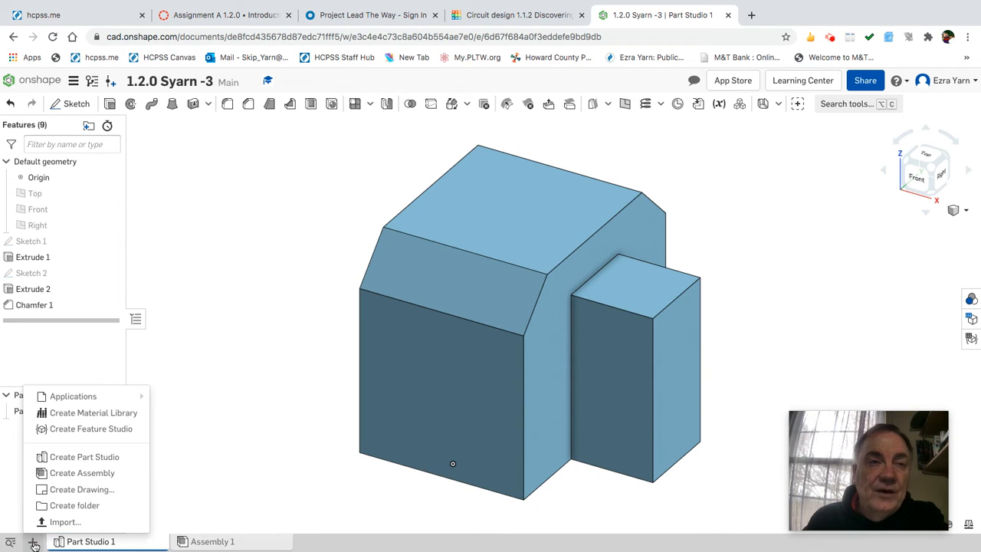
click(82, 489)
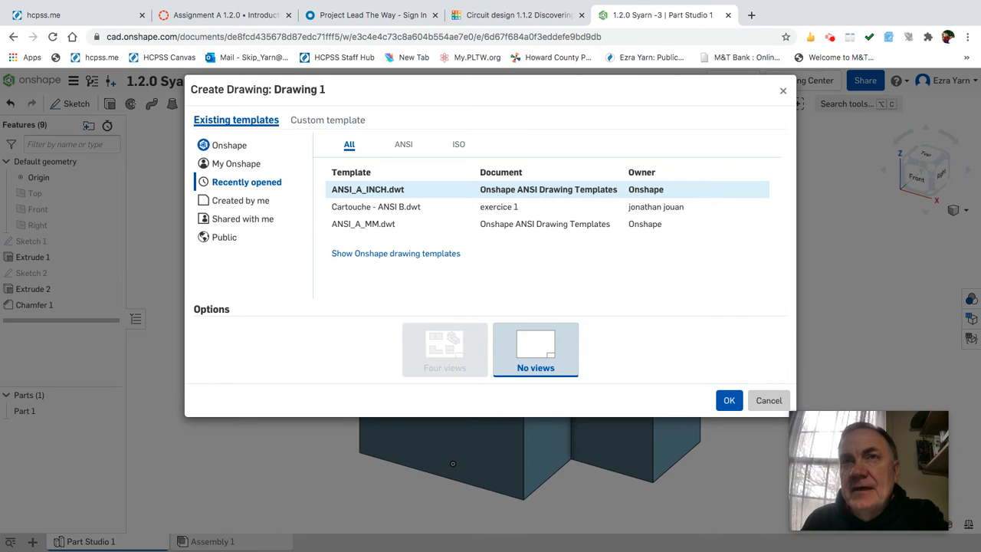
click(358, 195)
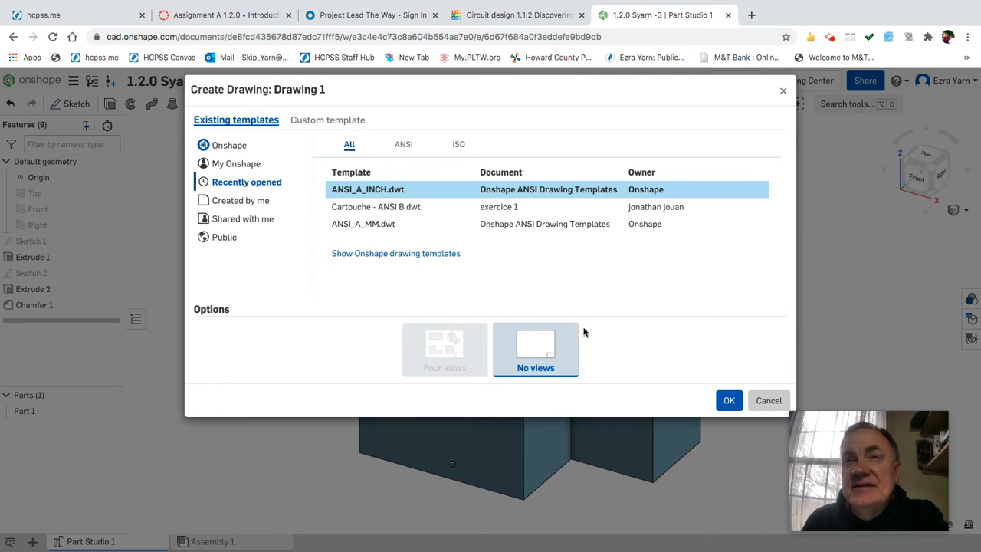
click(729, 402)
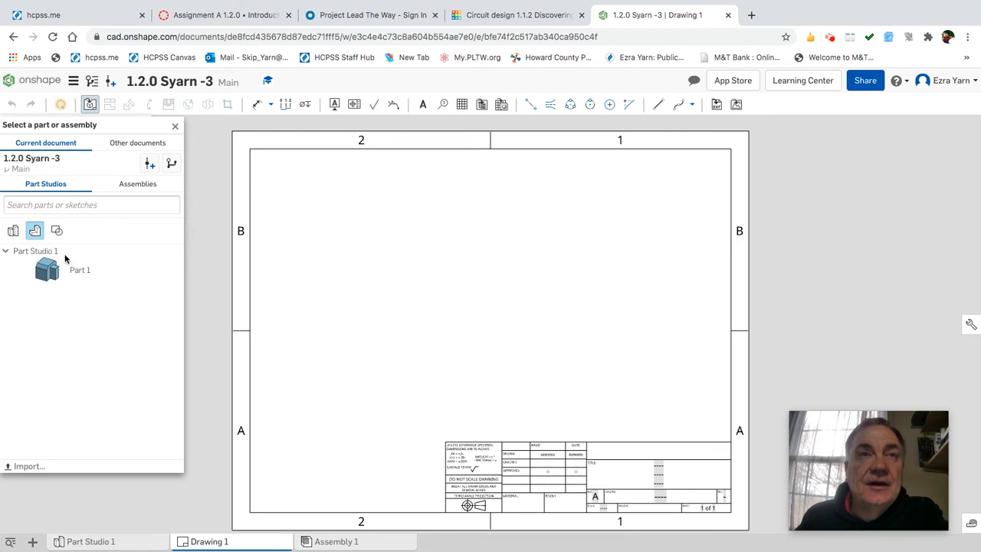
Place Part 1's front view, then project top, right side and isometric views from it.
click(83, 278)
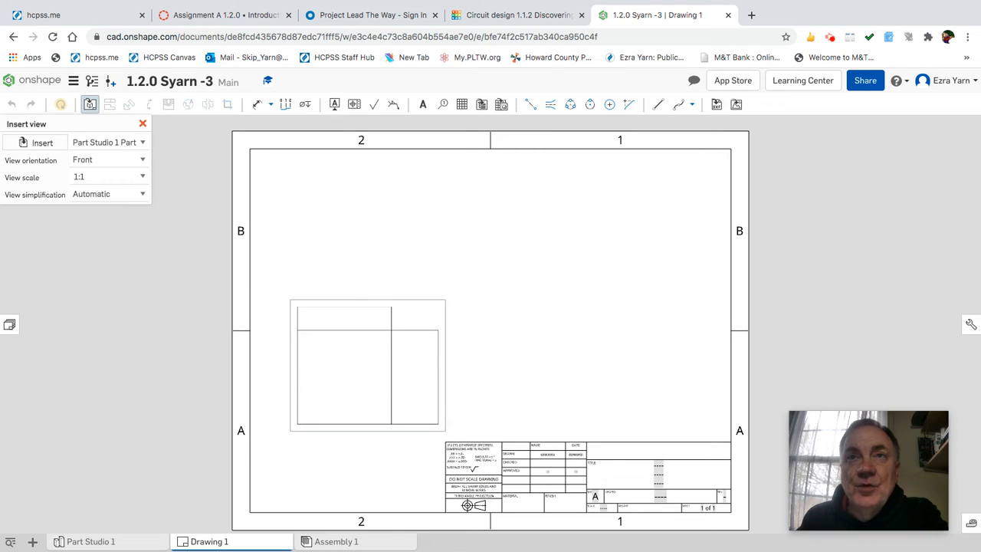
click(369, 367)
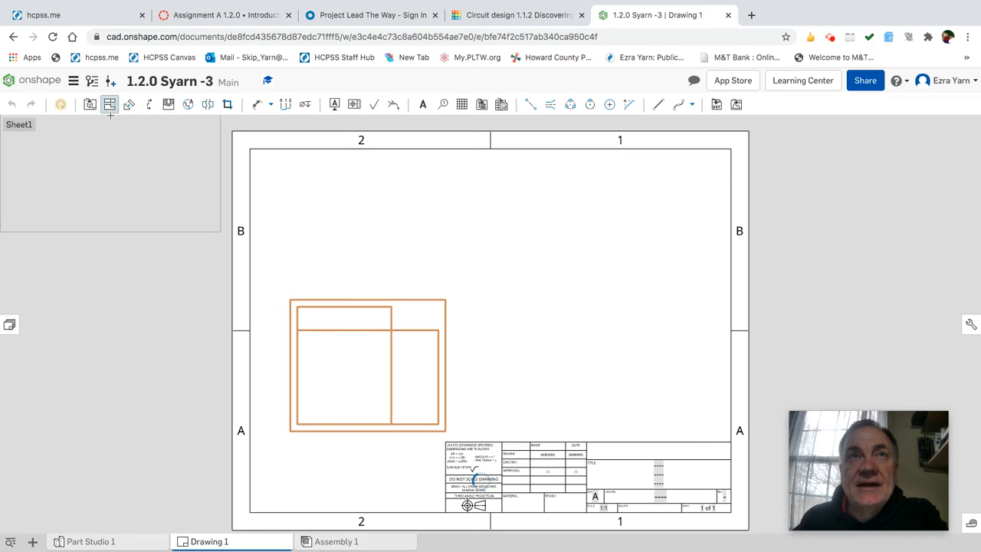
click(376, 227)
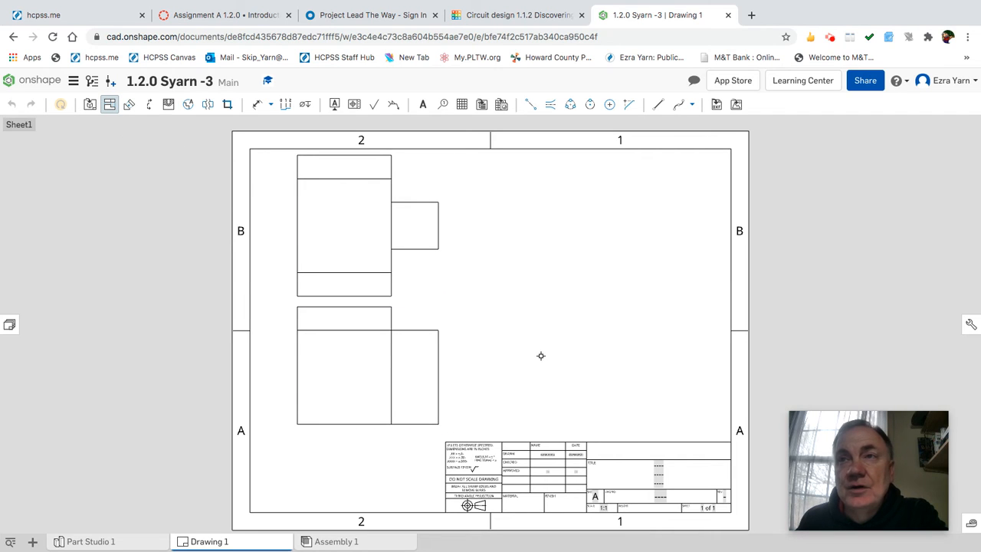
click(387, 373)
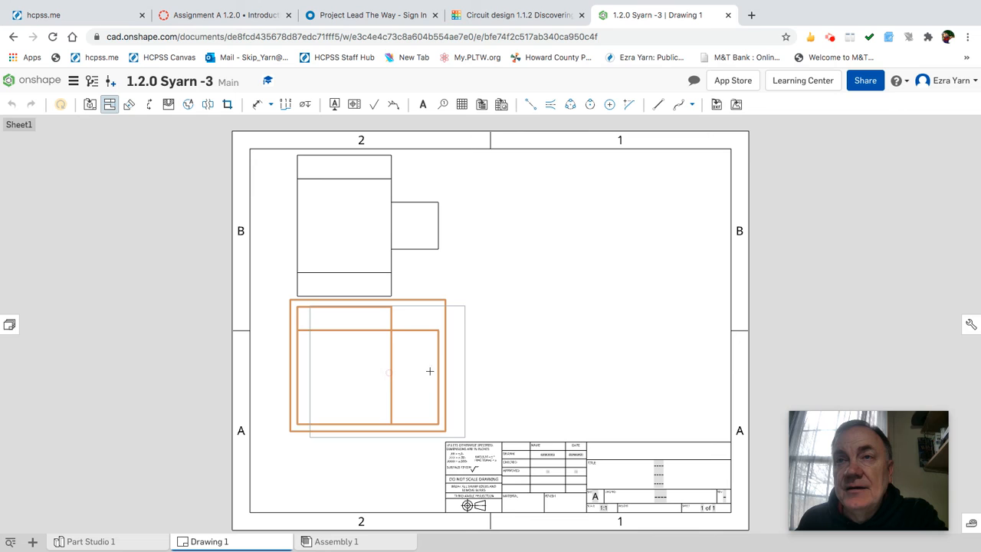
click(597, 369)
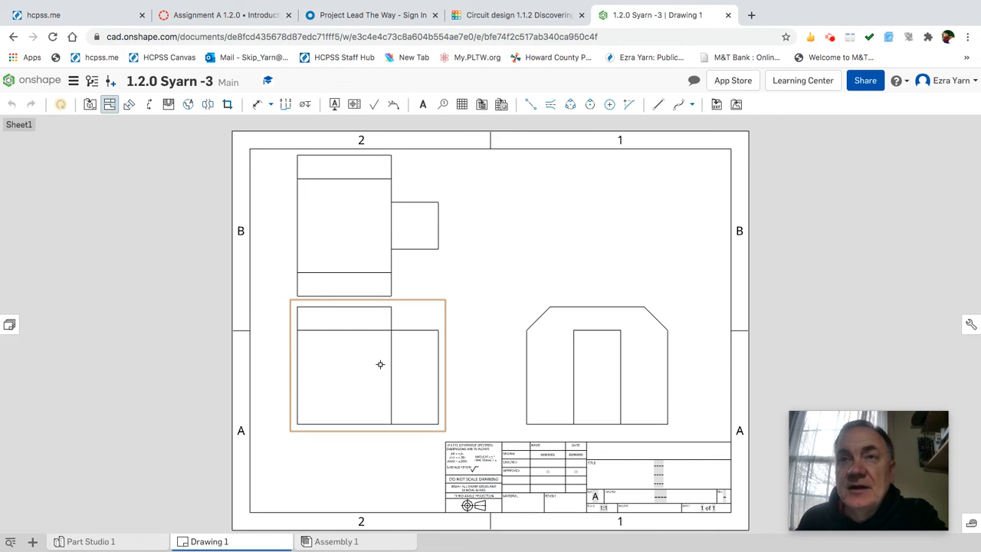
click(408, 346)
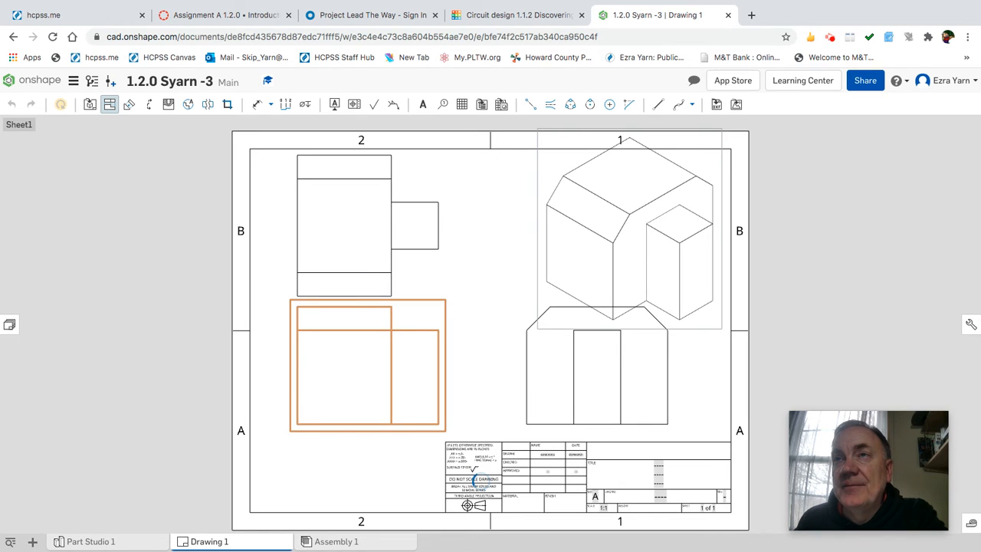
click(570, 232)
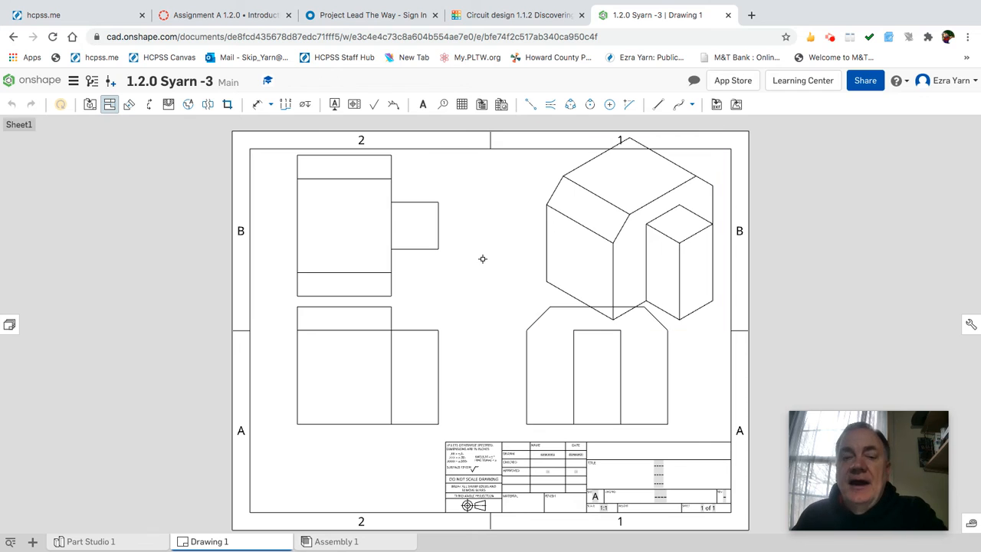
key(Escape)
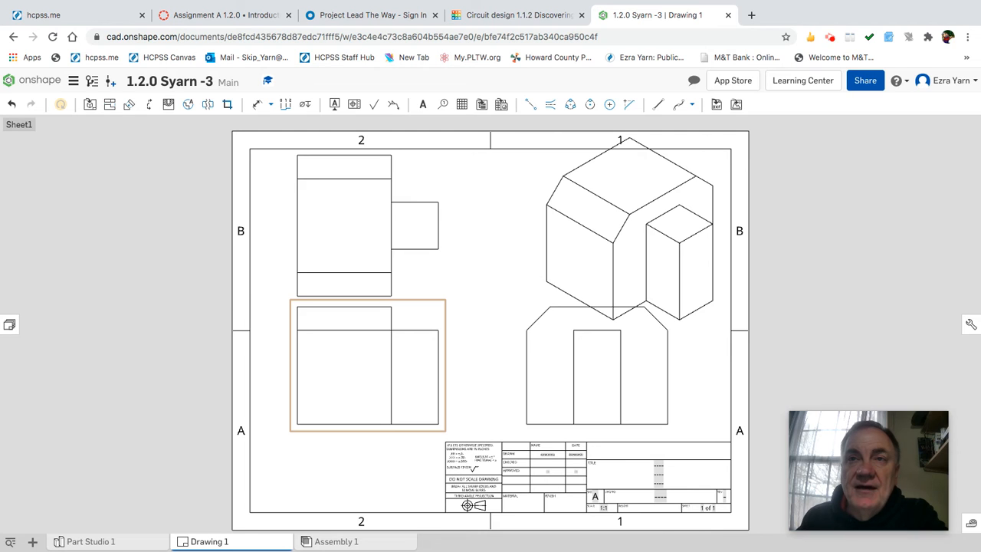
Set the front view's scale to 1:1.5 so every view rescales.
double_click(355, 370)
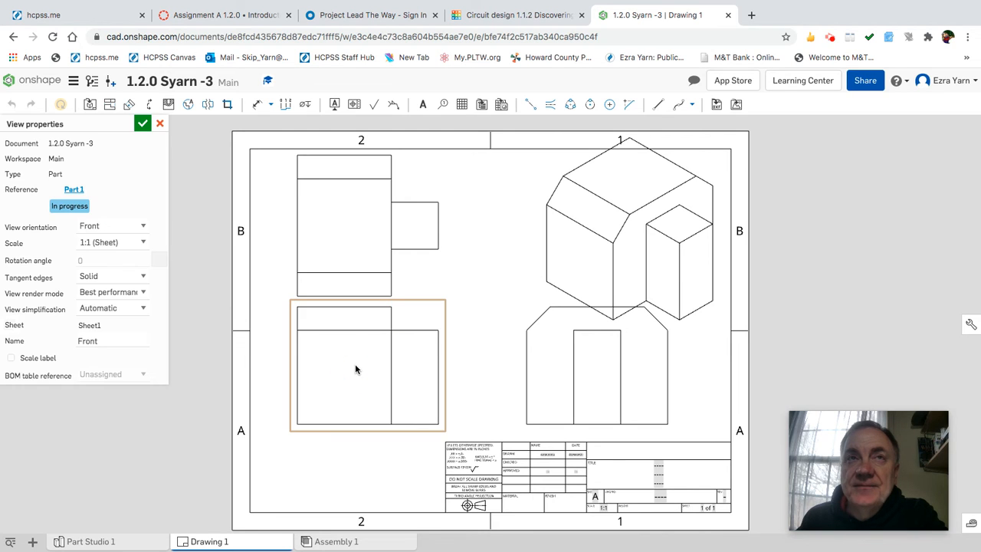
click(120, 244)
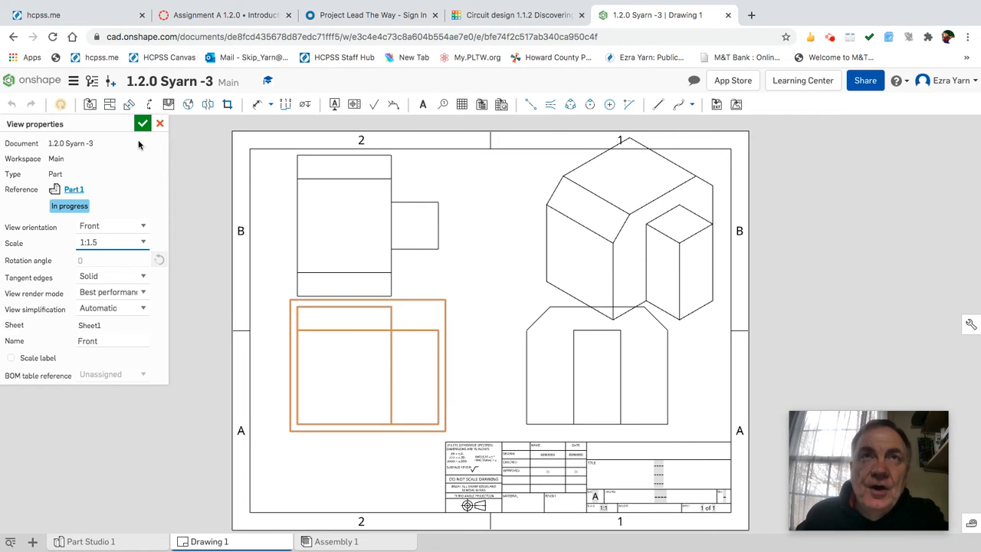
key(Return)
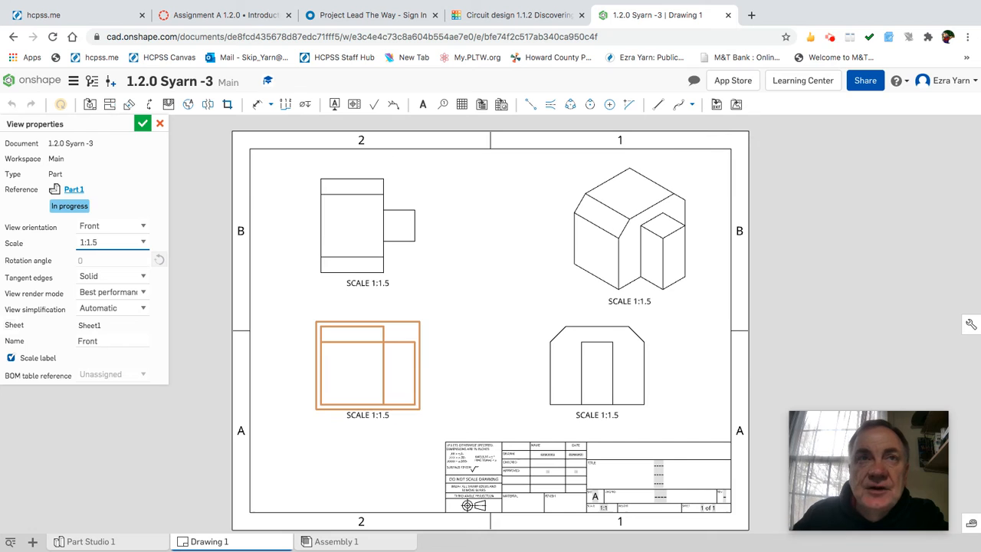
Delete the extra scale labels, keeping one SCALE 1:1.5 label moved below the front view.
click(143, 125)
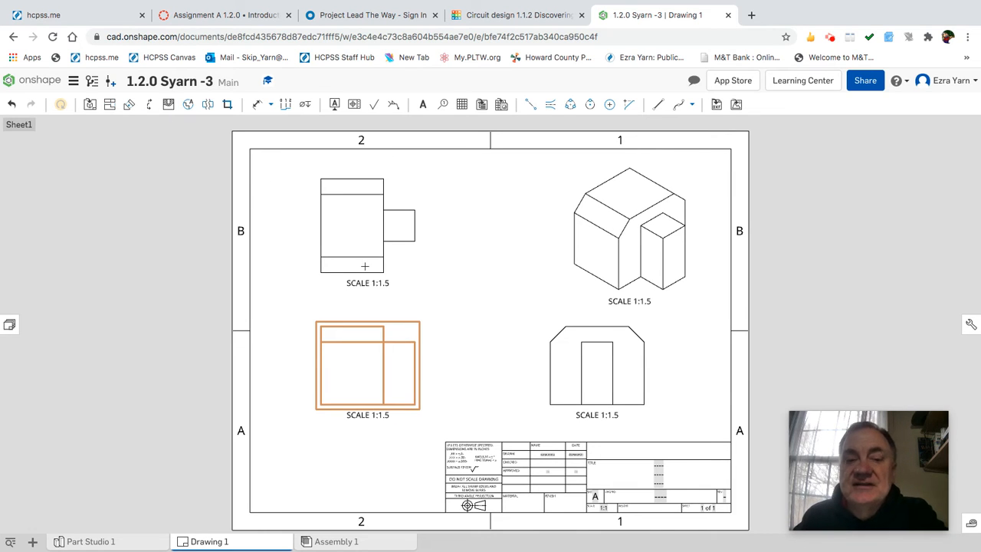
key(Delete)
click(622, 301)
key(Delete)
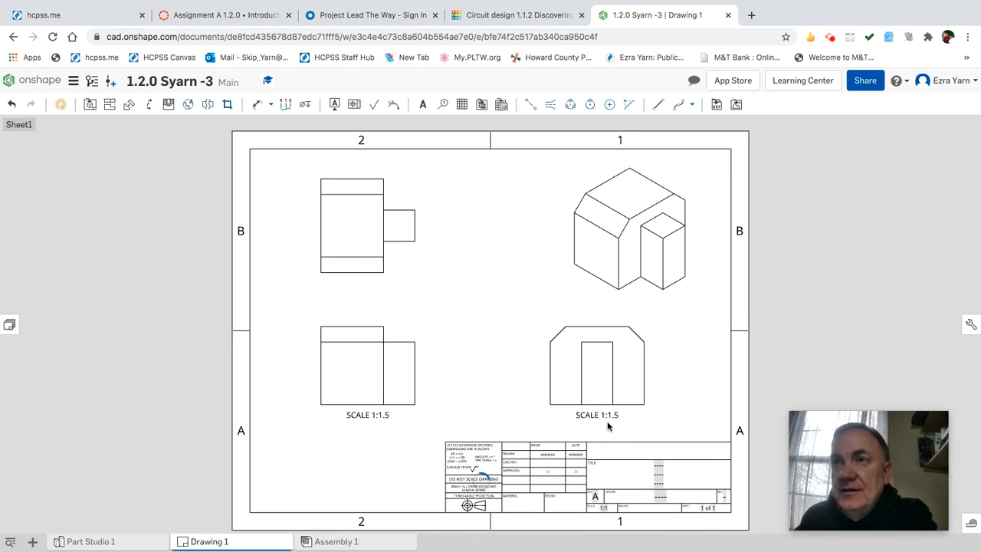
click(599, 416)
key(Delete)
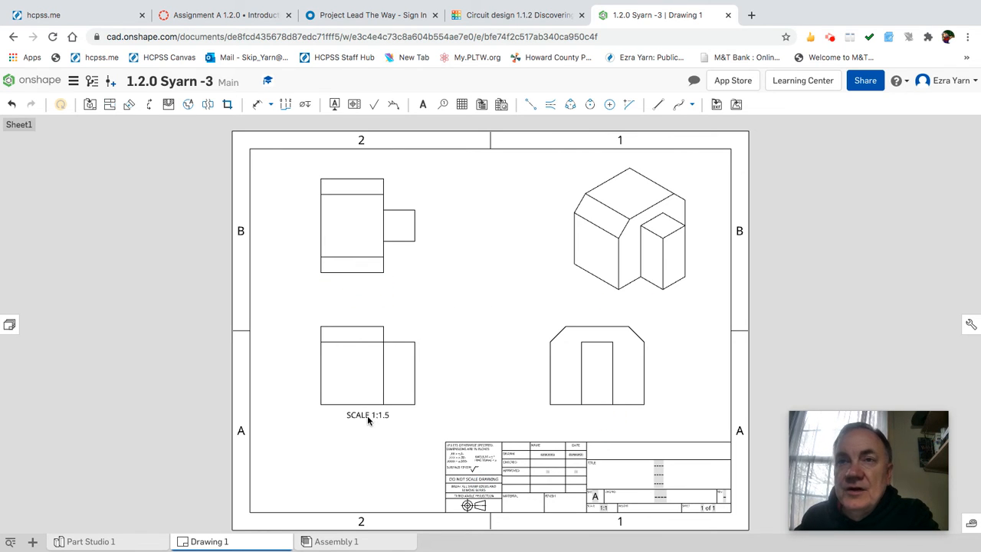
drag(361, 421, 357, 442)
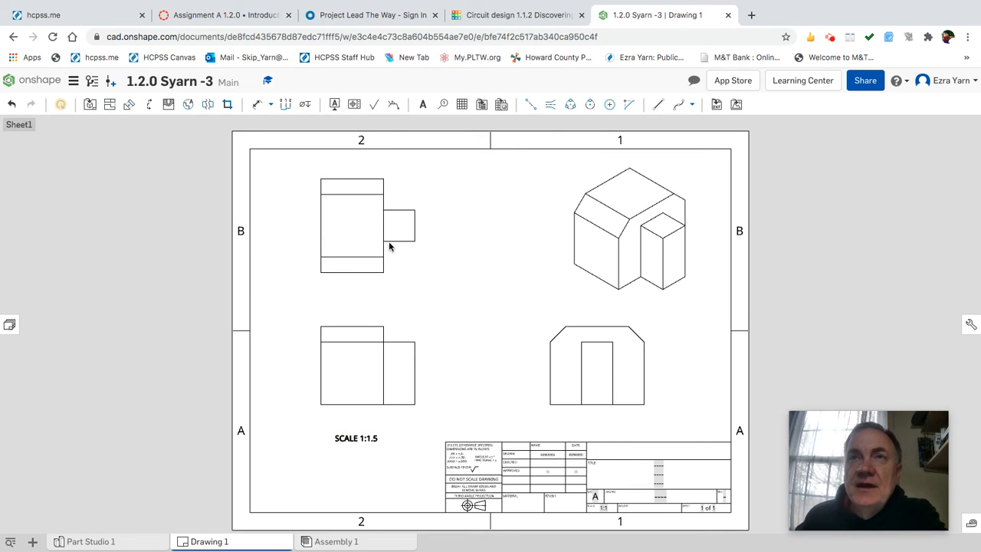
Show hidden lines in the front view and make the isometric view shaded.
right_click(373, 351)
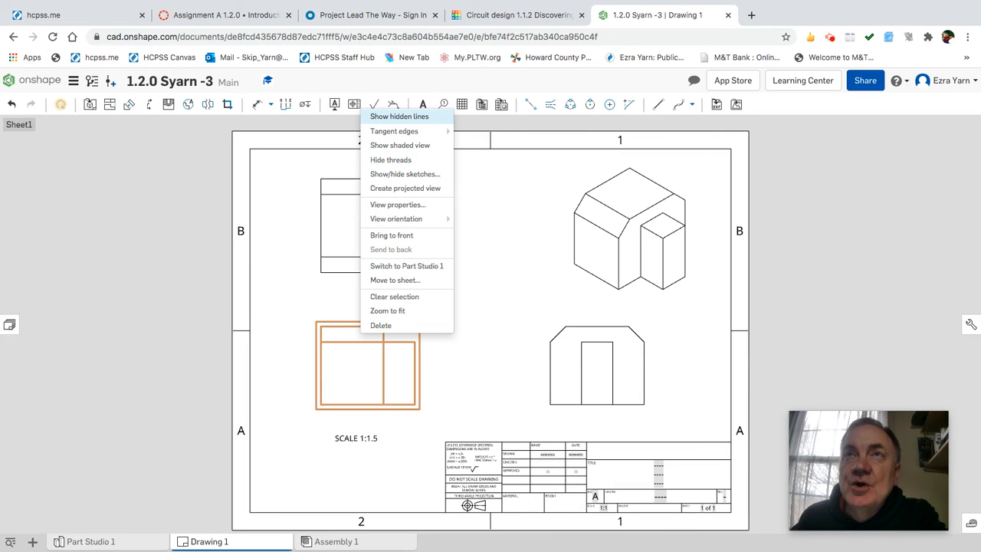
click(408, 117)
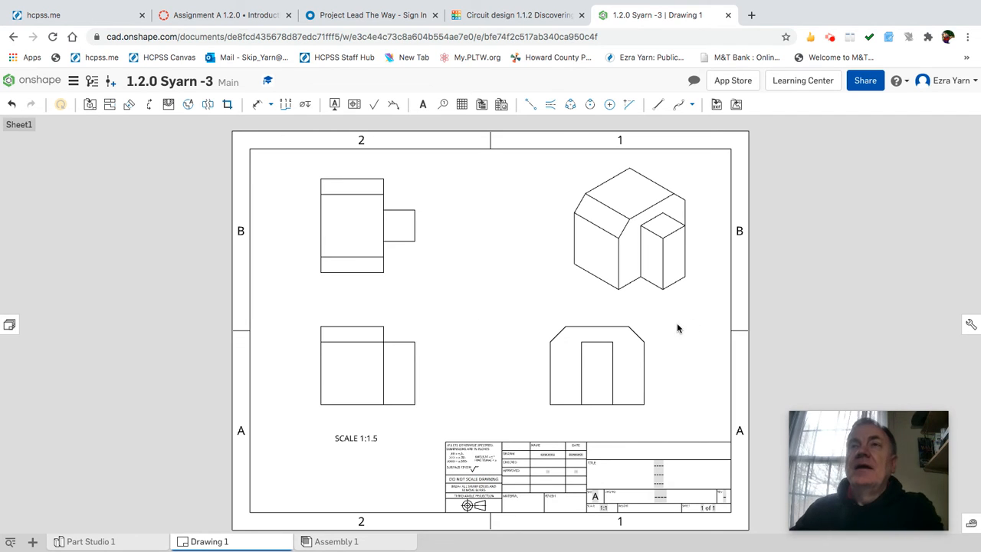
click(630, 261)
right_click(630, 261)
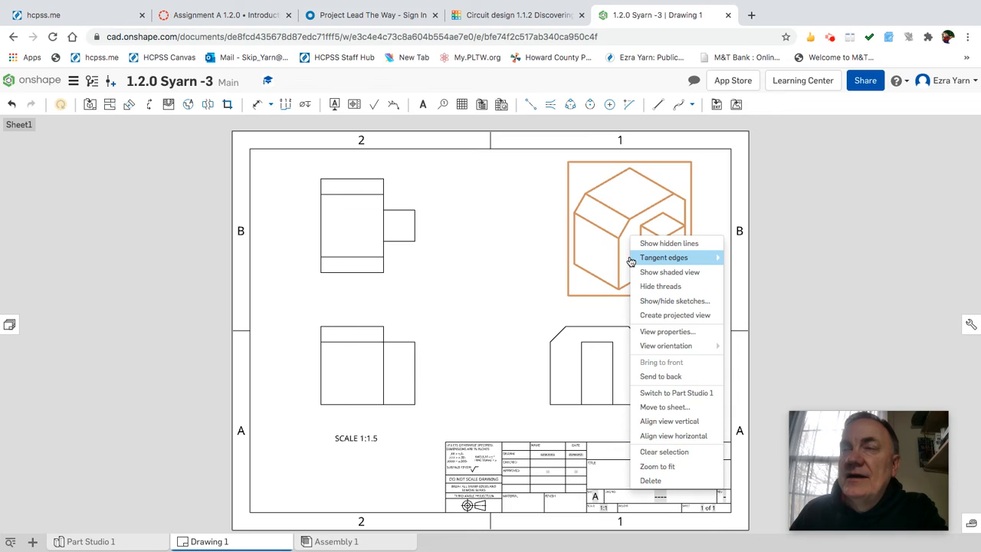
click(667, 273)
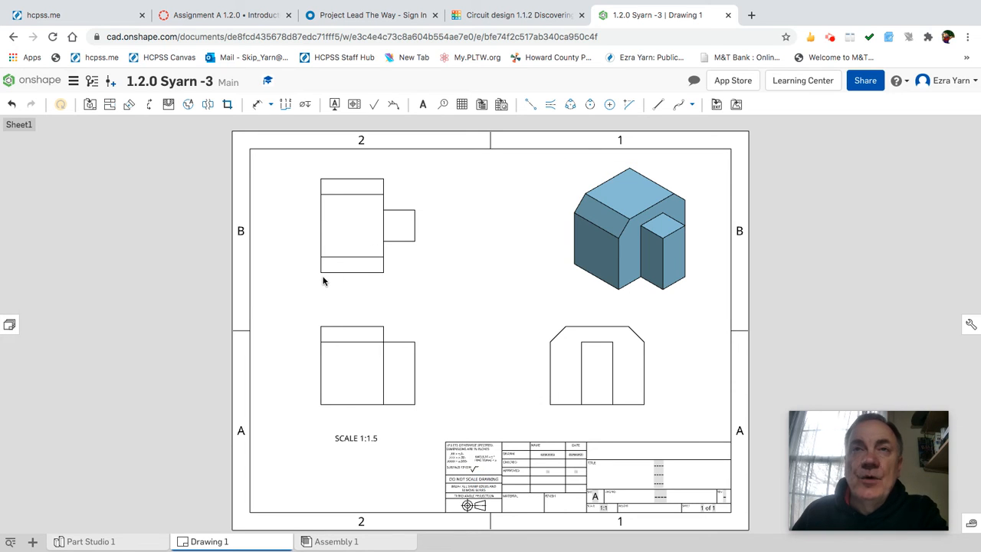
click(276, 17)
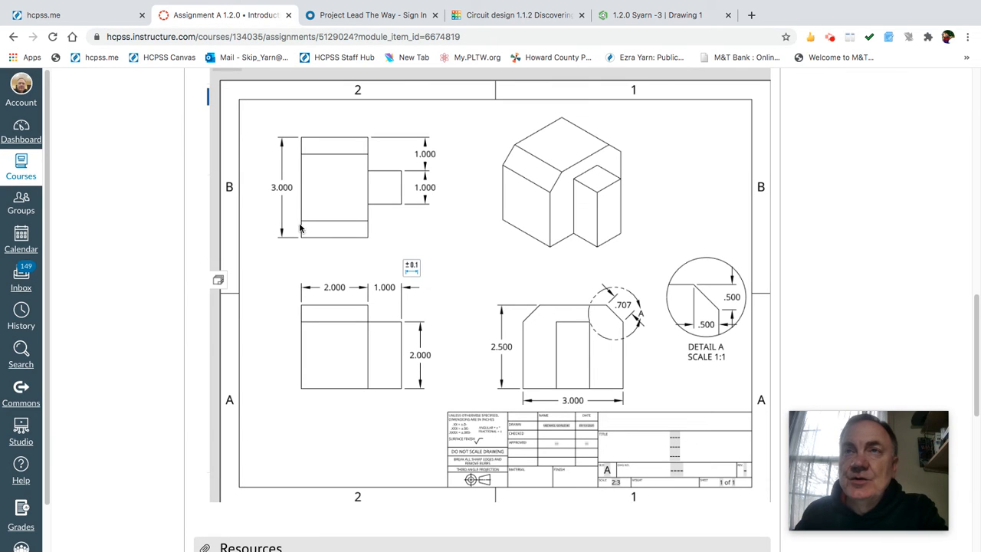
scroll(423, 354, down, 3)
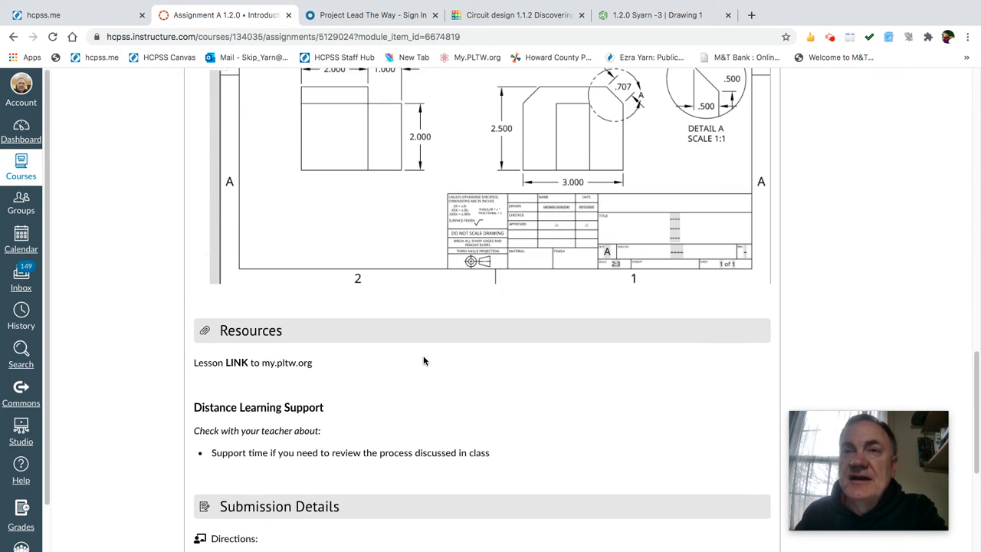
scroll(385, 385, down, 3)
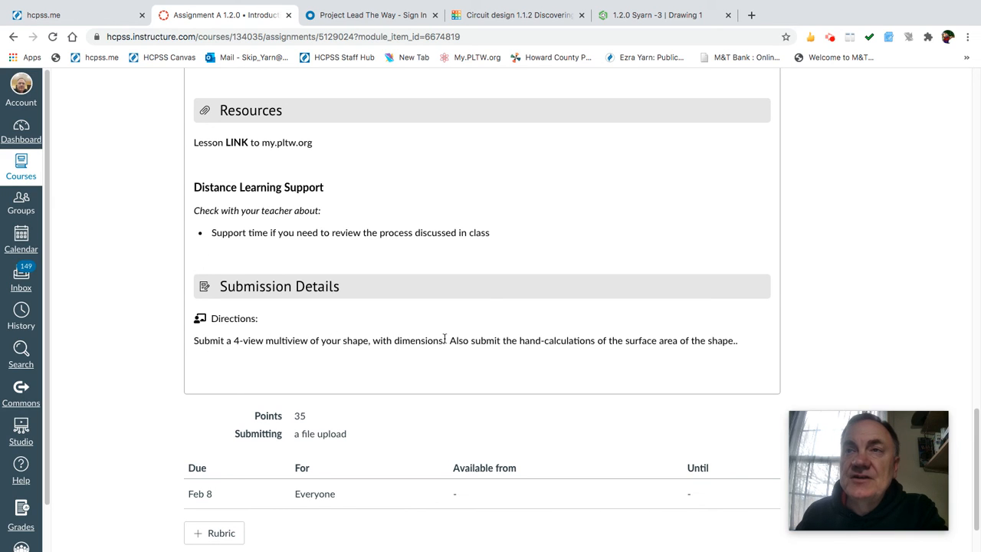
click(623, 16)
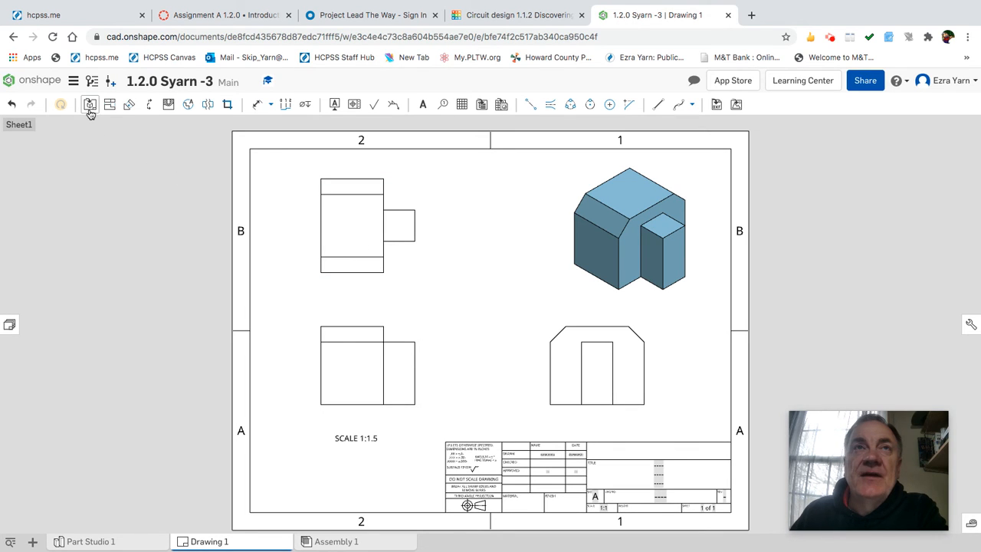
Dimension the front view with 2.000 and 3.000 widths and 2.000 and 2.500 heights.
click(259, 107)
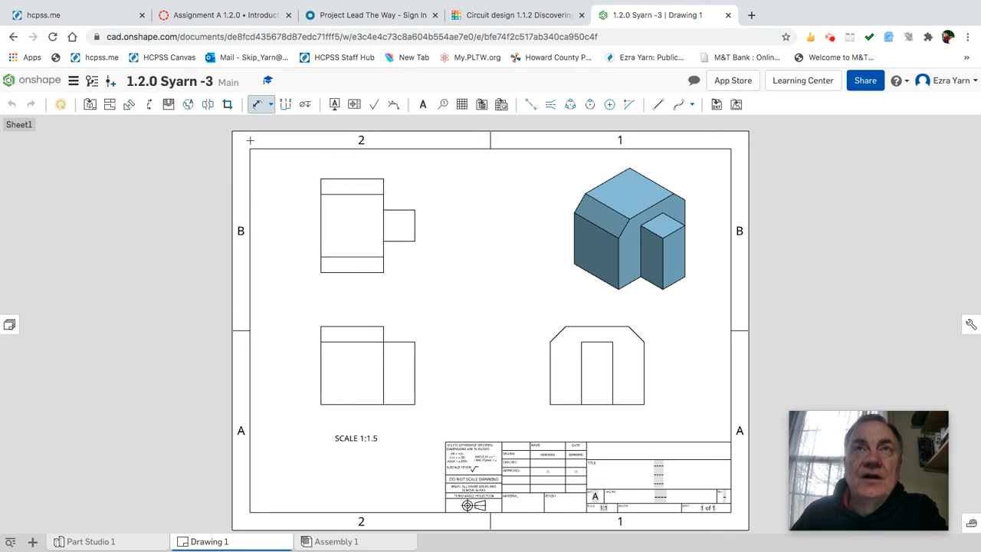
click(342, 325)
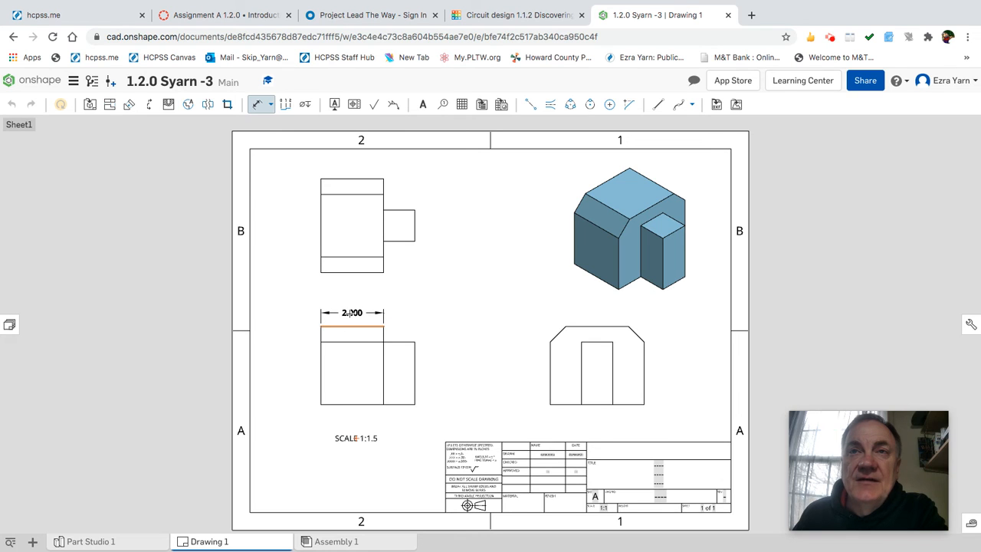
click(351, 314)
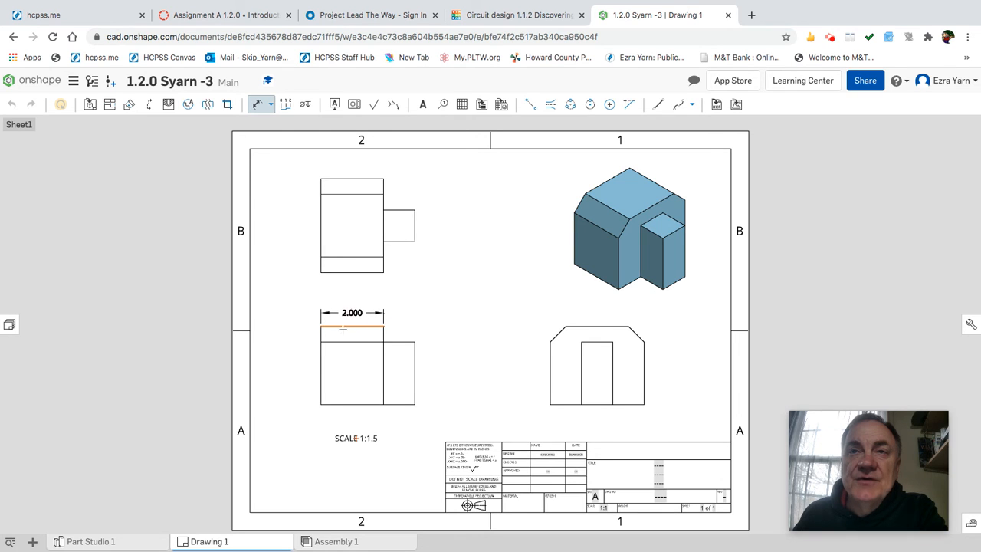
click(321, 371)
click(415, 374)
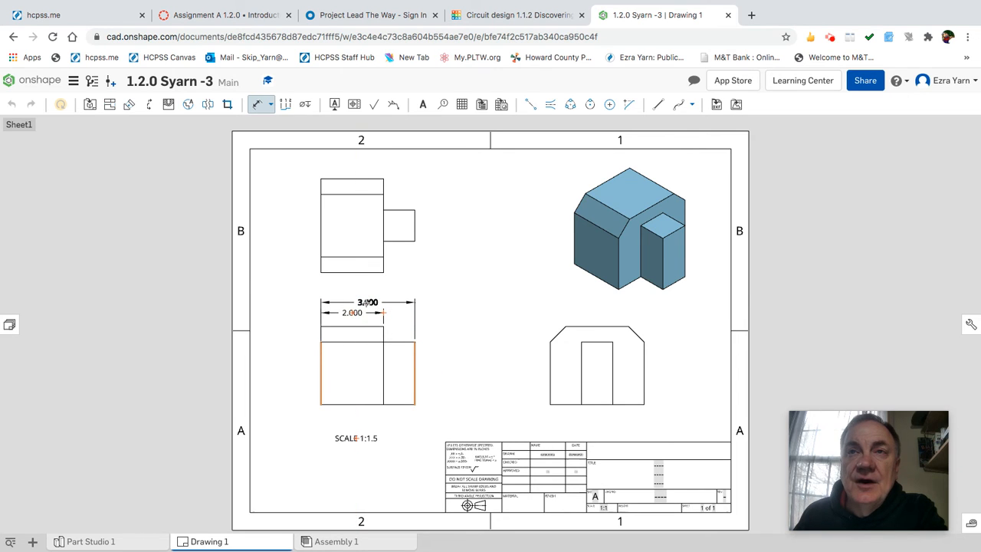
click(384, 312)
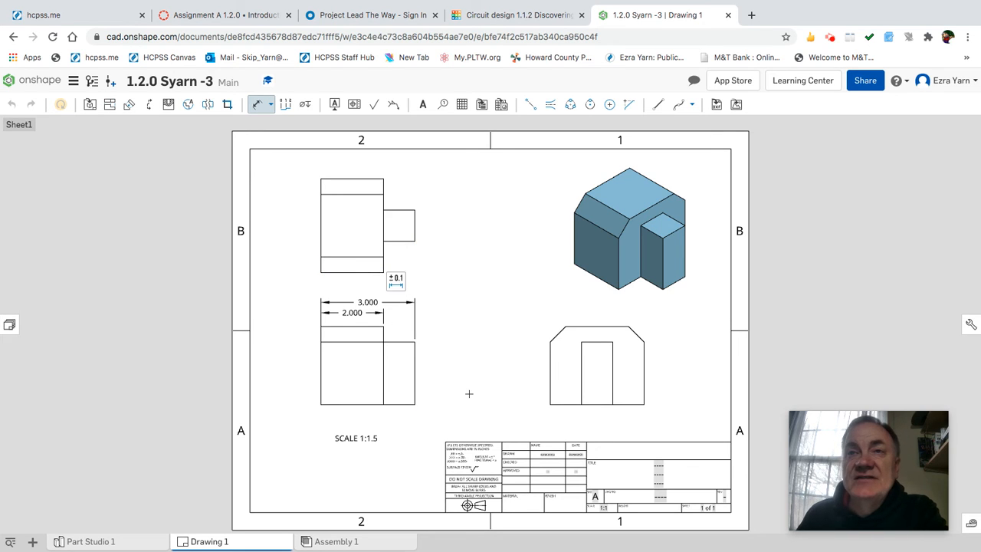
click(413, 394)
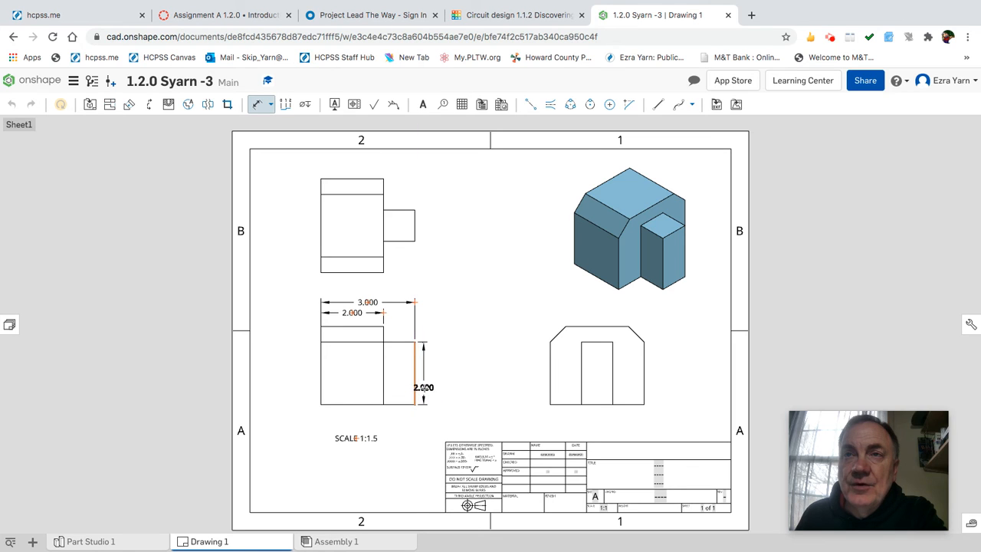
click(427, 373)
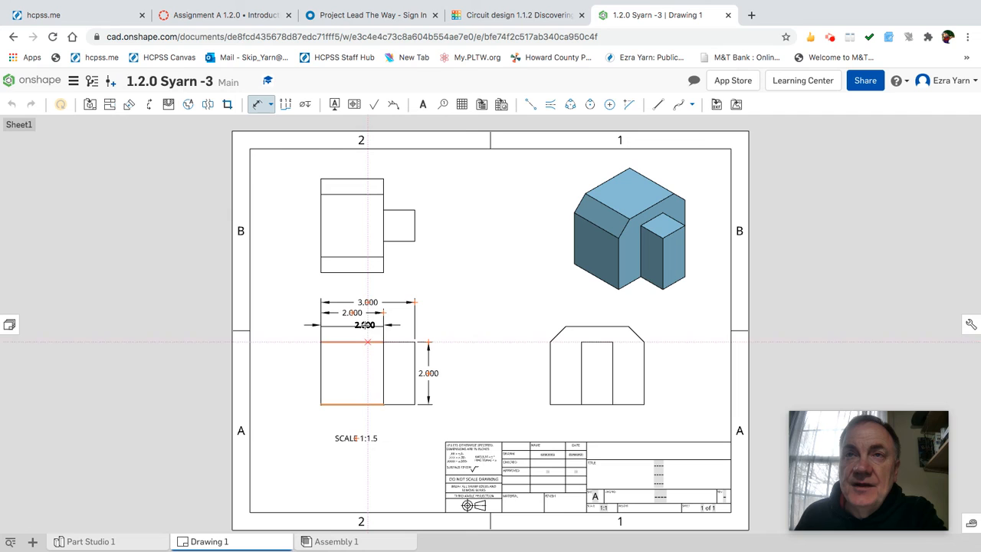
click(360, 327)
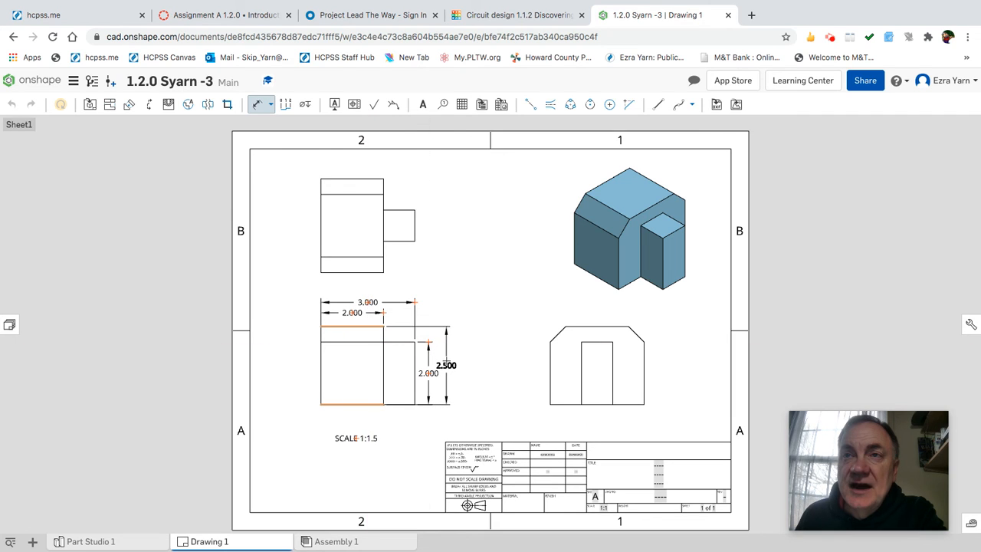
click(446, 366)
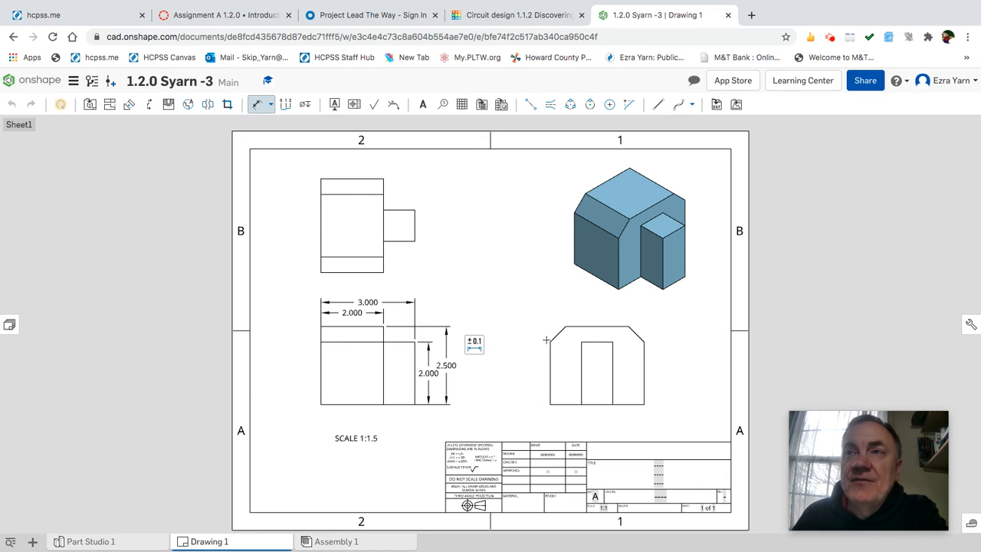
Add stacked 1.000, 2.000 and 3.000 vertical dimensions to the right of the top view.
click(364, 181)
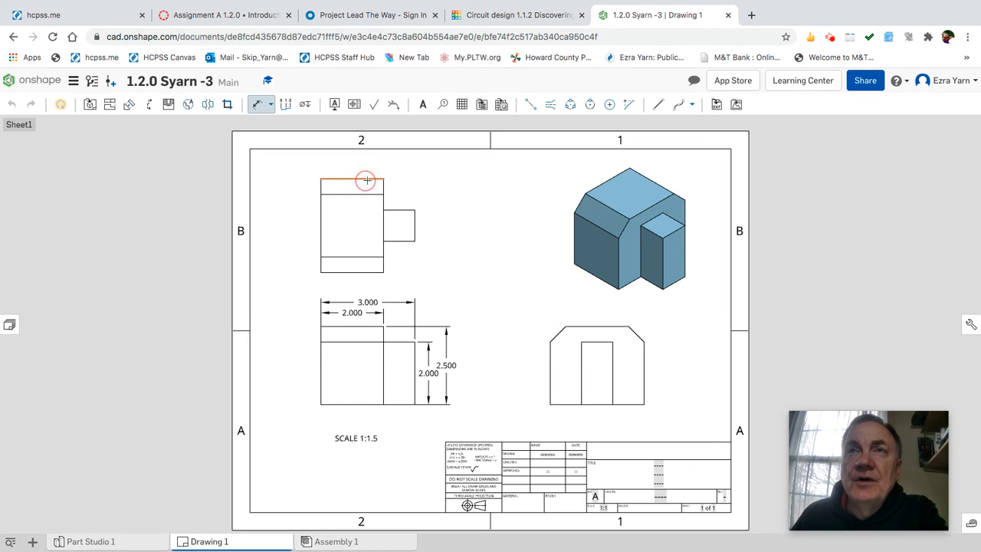
click(399, 209)
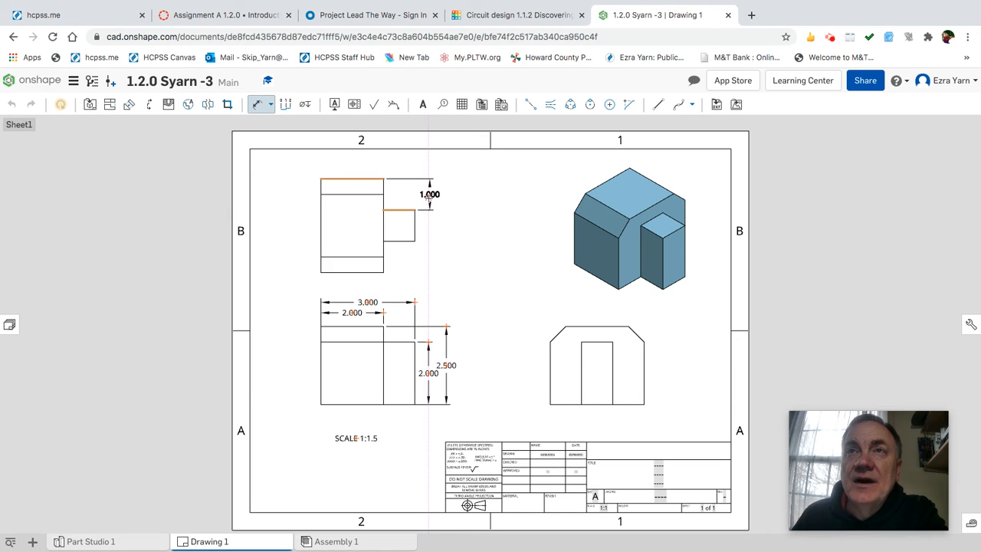
click(427, 196)
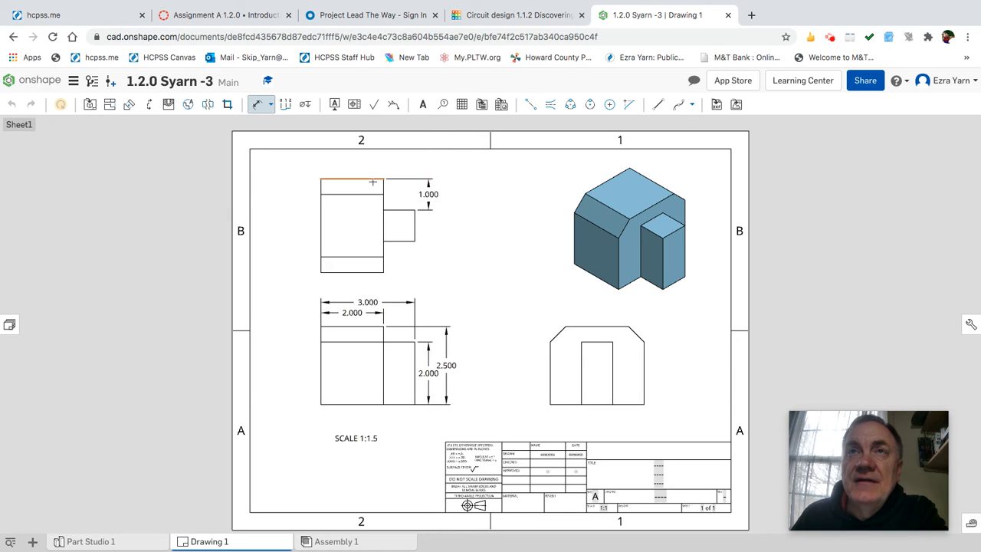
click(373, 180)
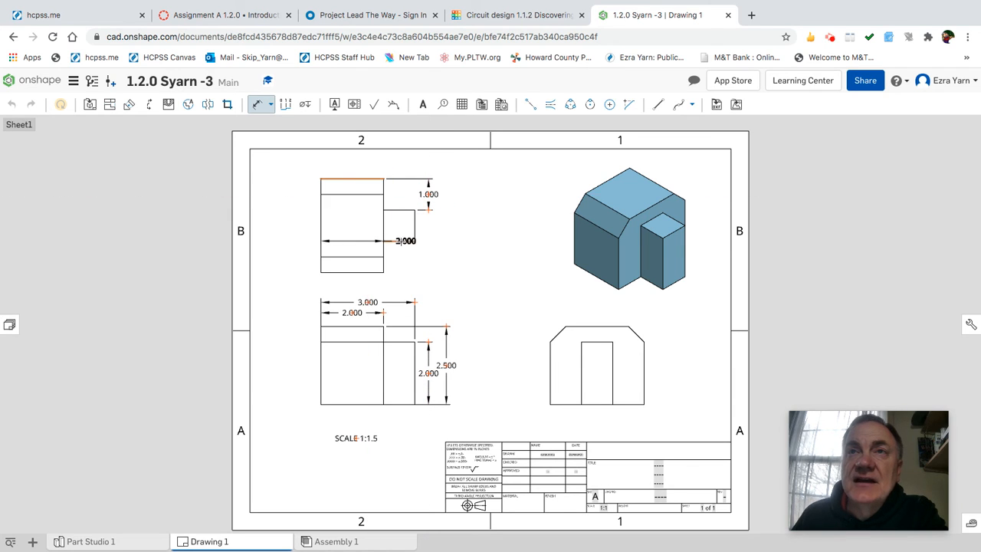
click(400, 241)
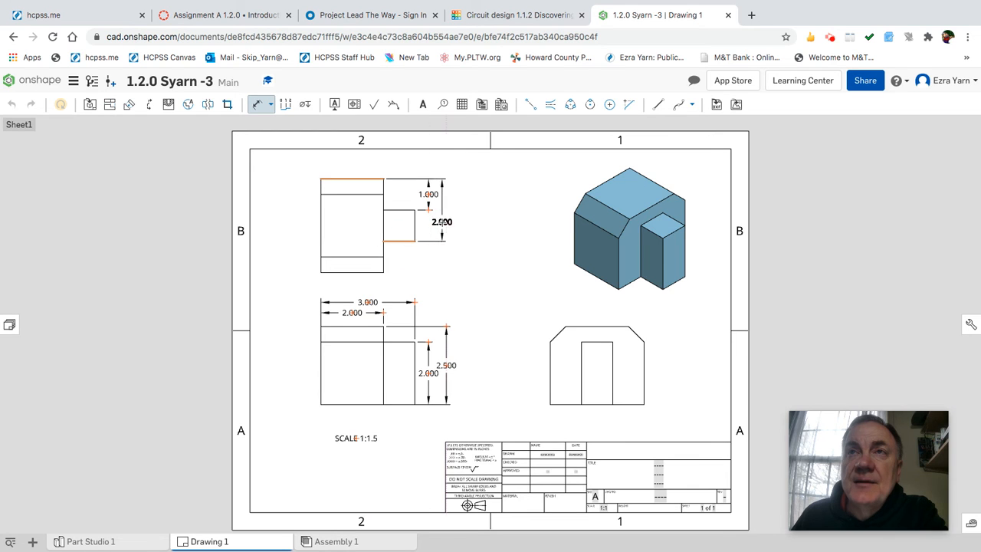
click(440, 222)
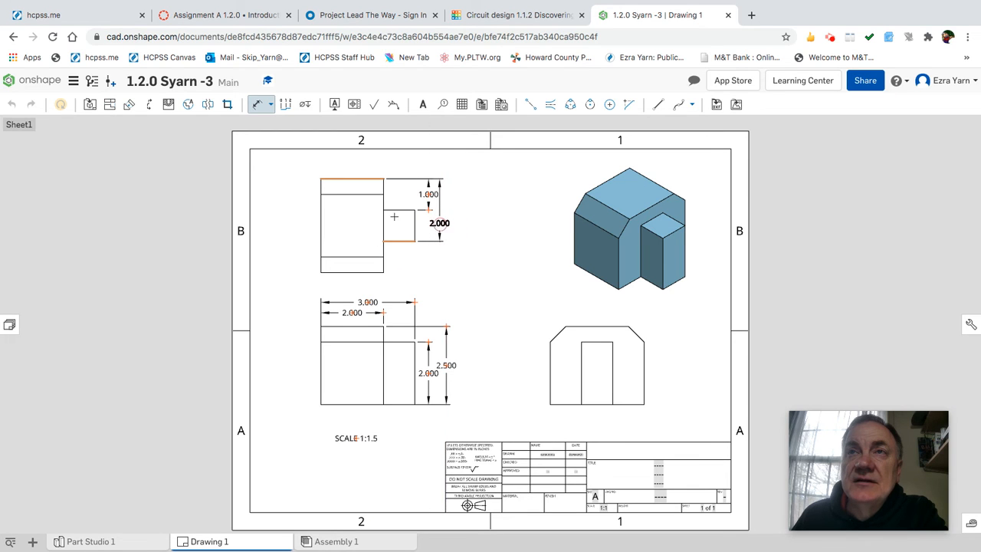
click(368, 180)
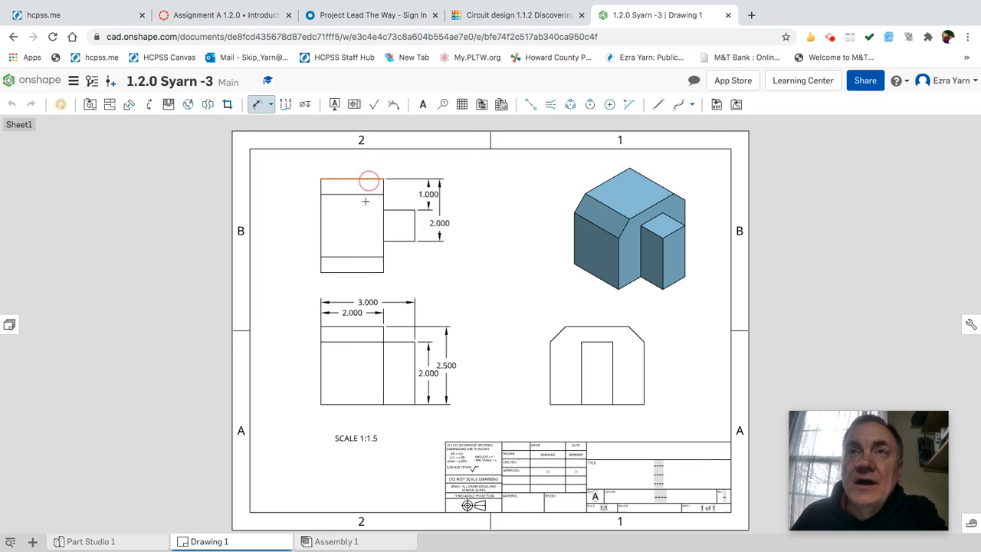
click(374, 272)
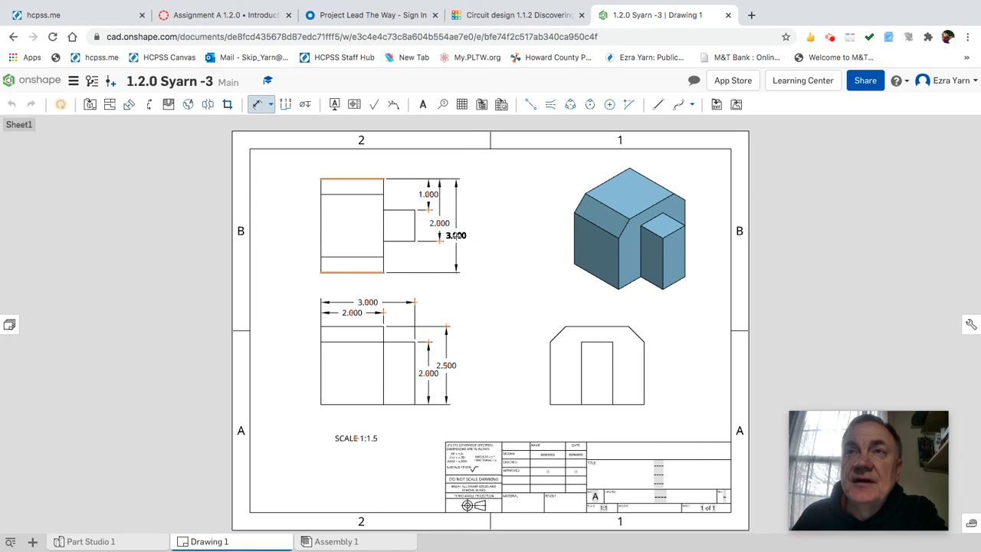
click(458, 235)
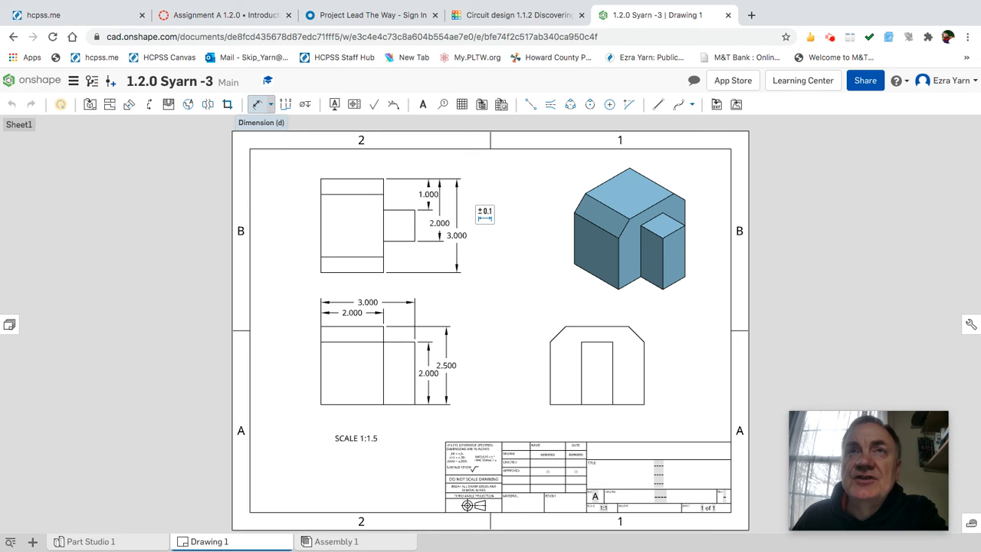
Place a .500 X 45.0° chamfer dimension on the right side view's top chamfer.
click(271, 106)
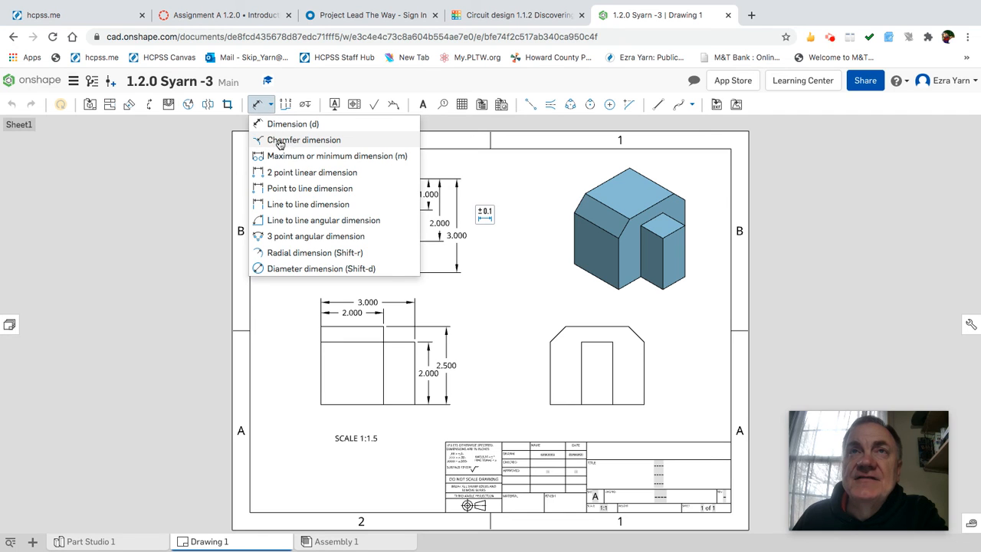
click(285, 142)
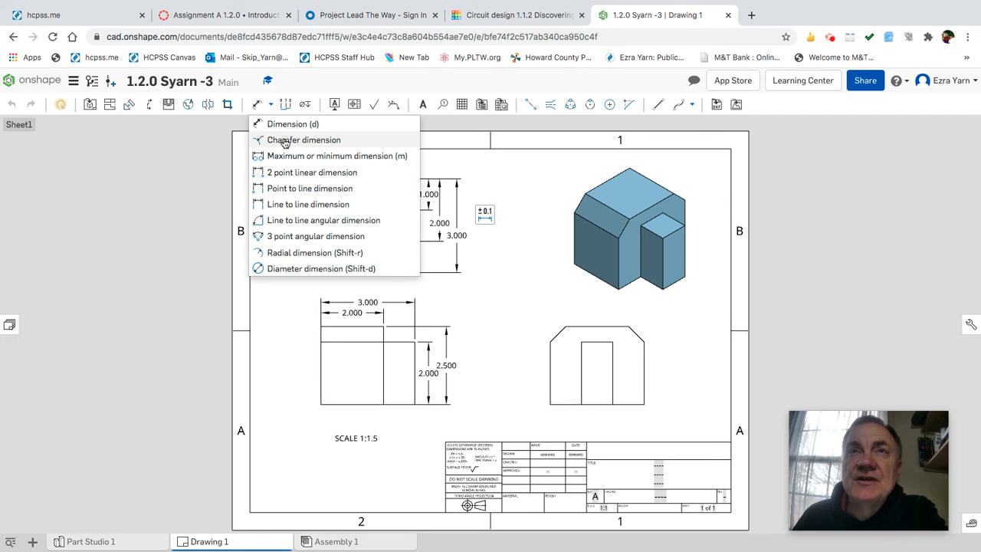
click(573, 326)
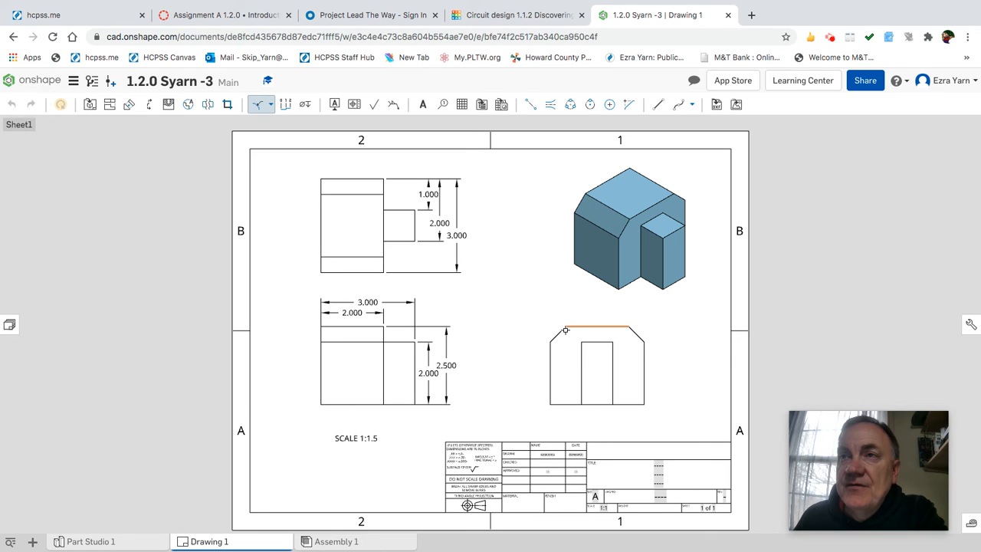
click(562, 332)
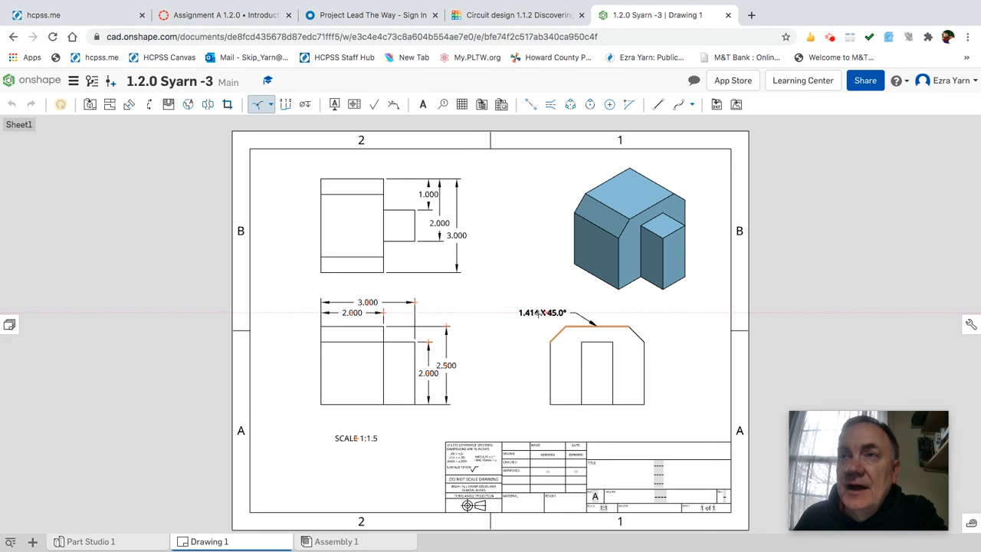
click(532, 297)
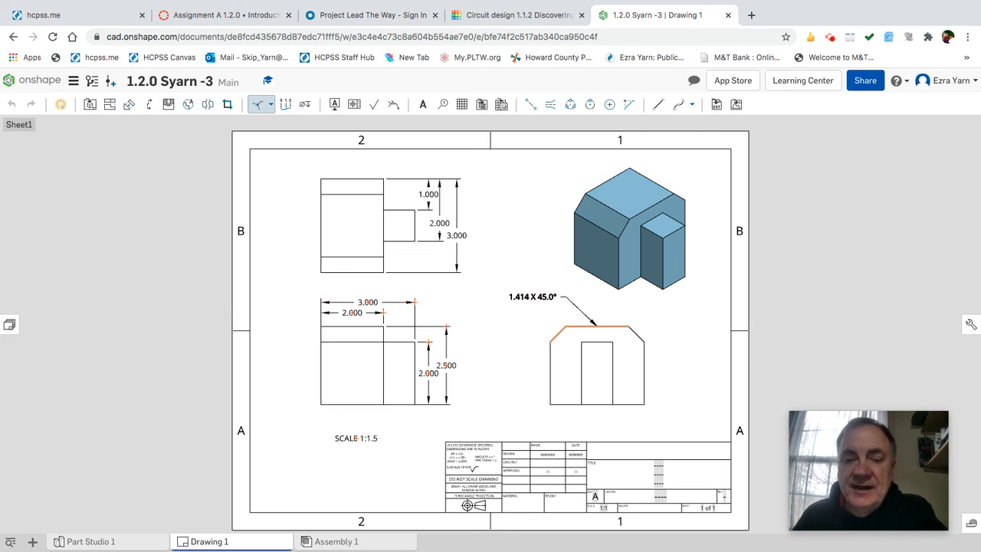
key(Escape)
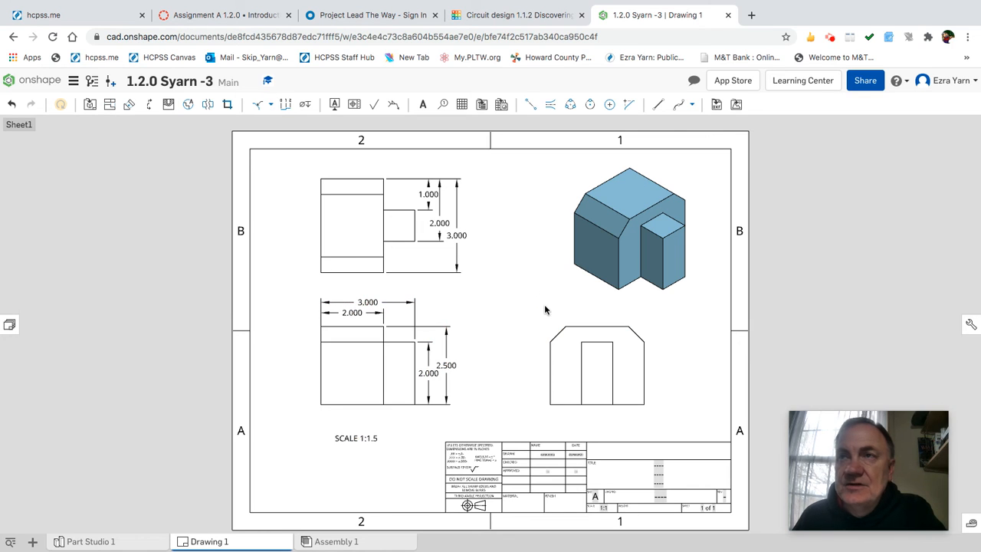
click(271, 106)
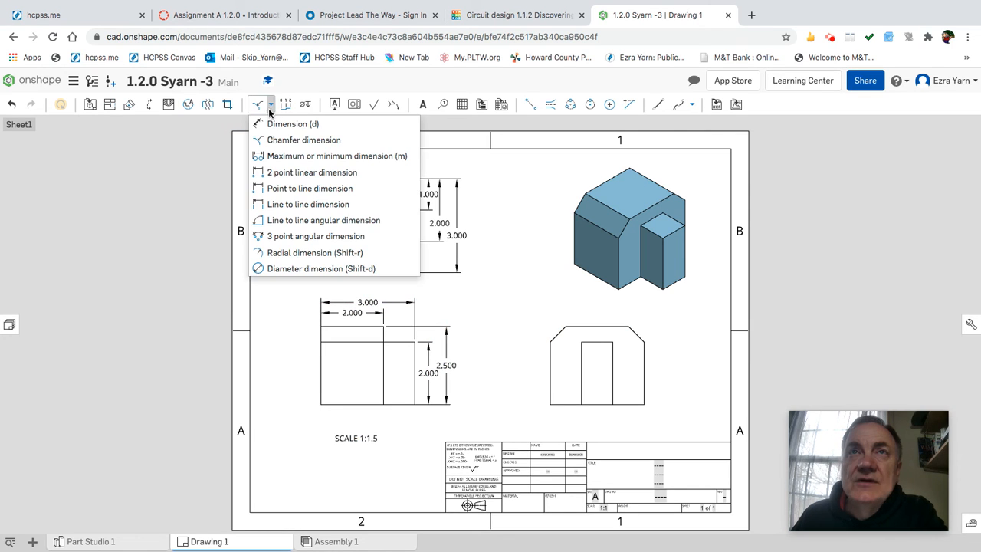
click(275, 139)
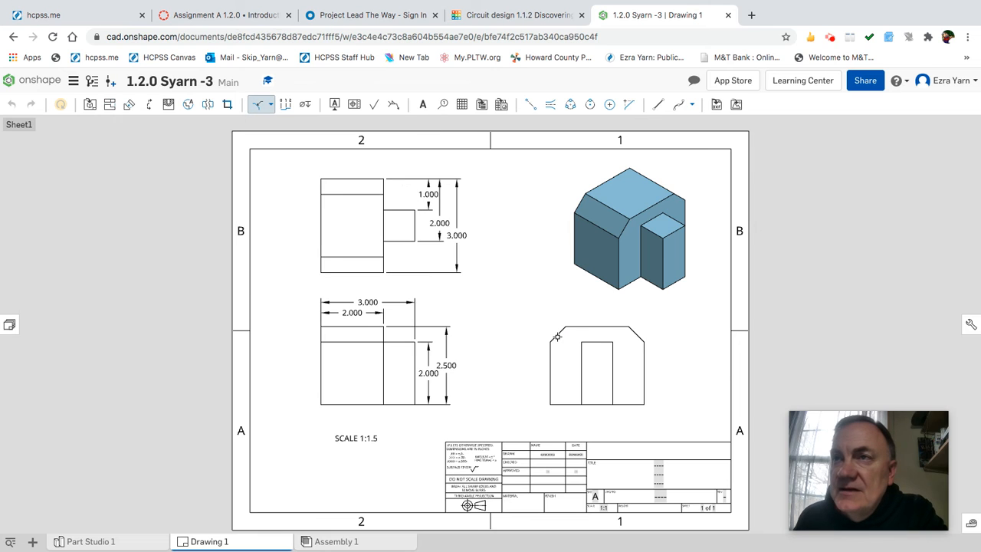
click(563, 329)
click(569, 327)
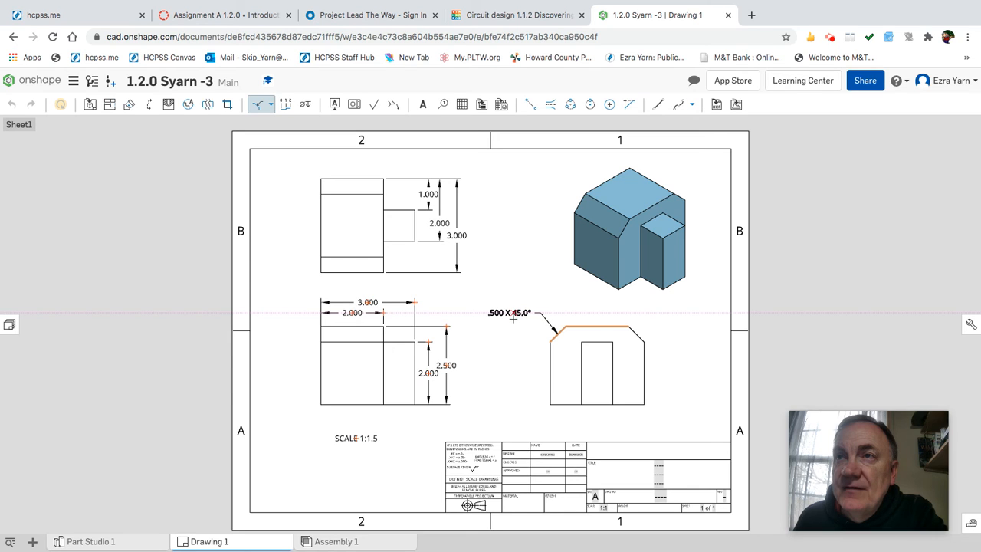
click(510, 317)
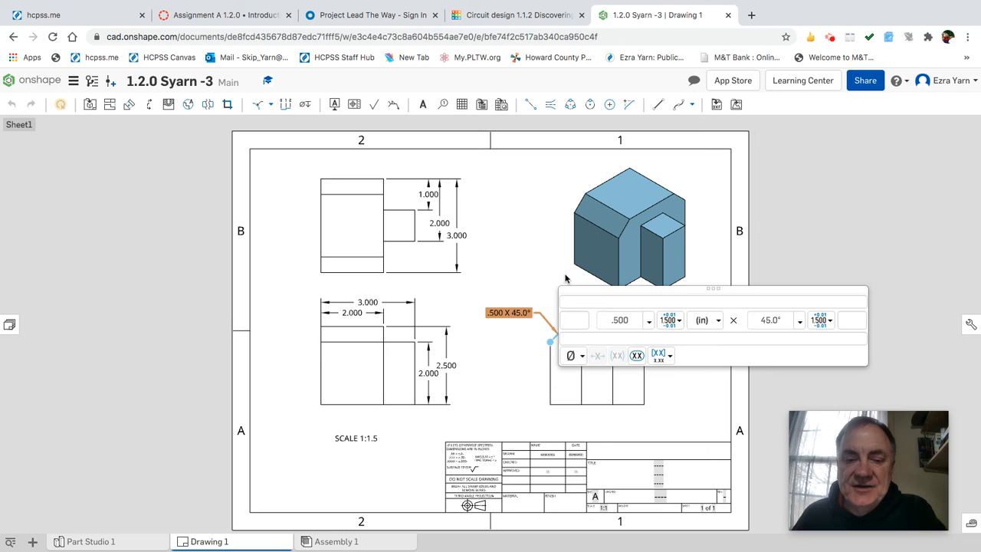
Add the suffix TYP to the chamfer callout.
click(511, 313)
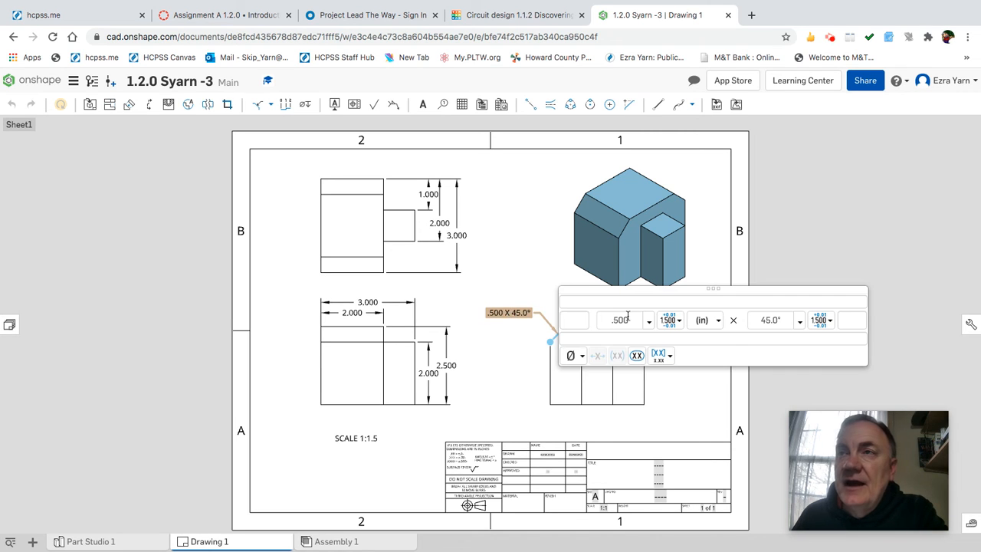
click(631, 301)
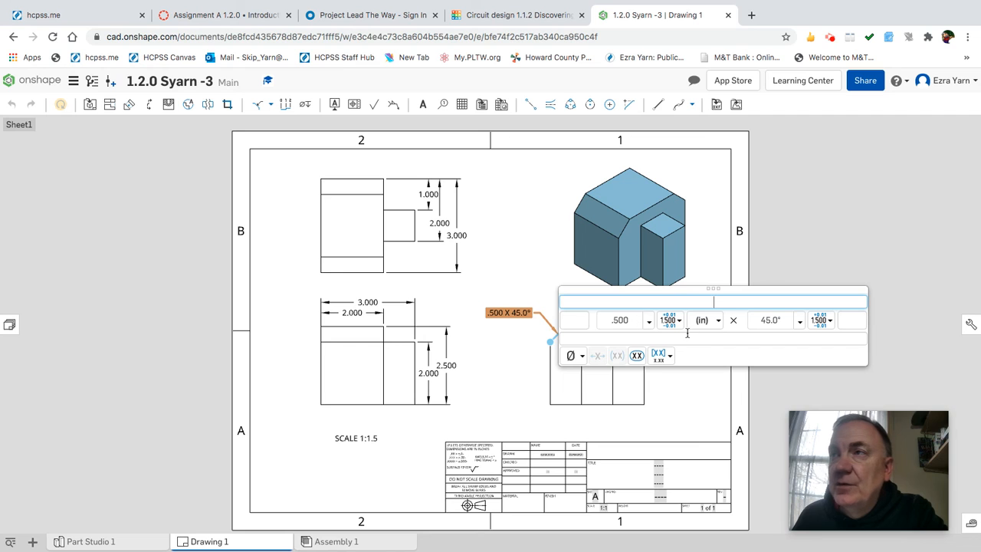
click(850, 321)
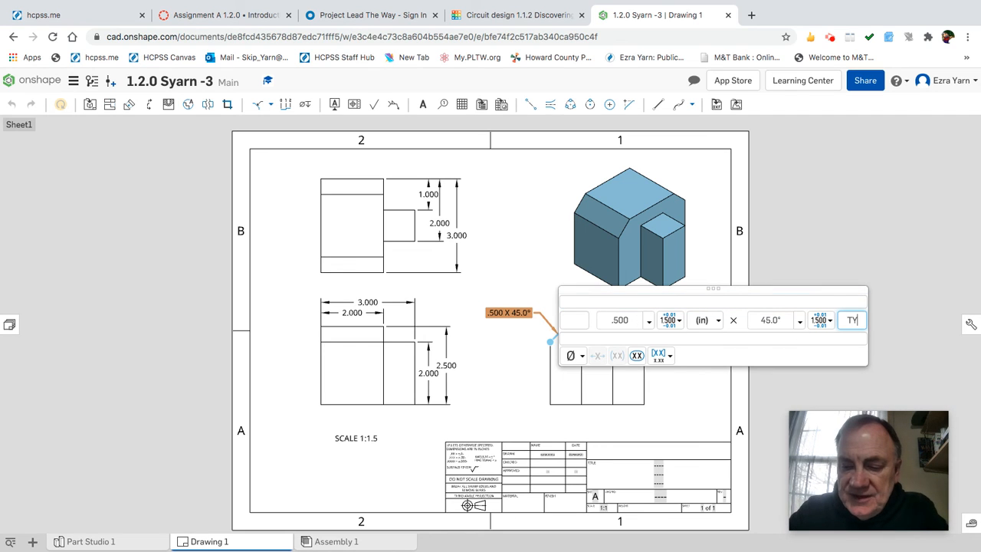
text(TYP)
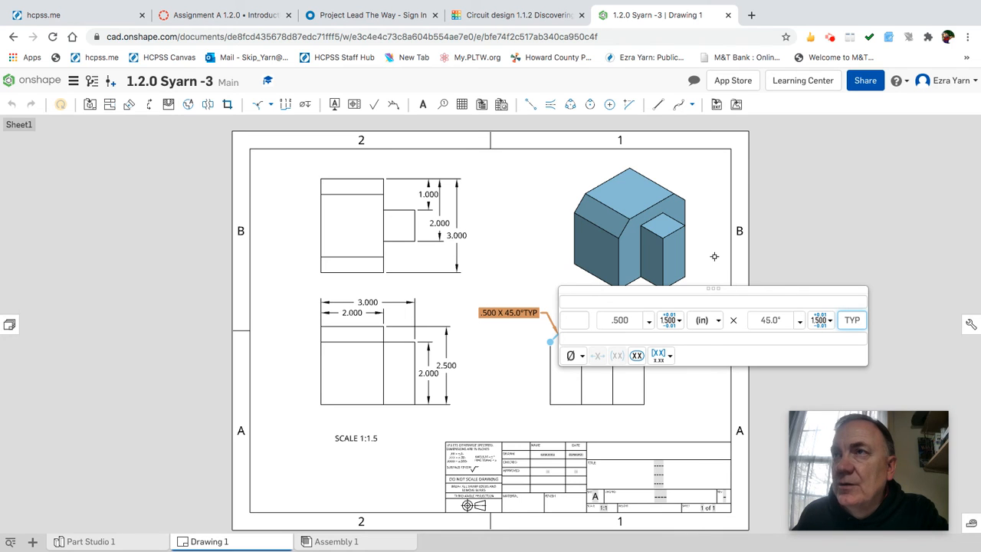
key(Return)
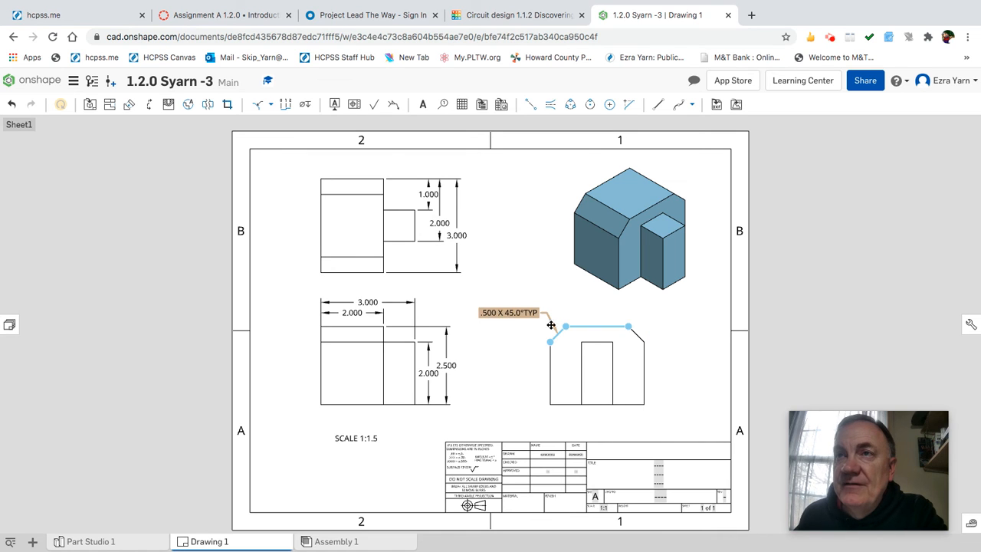
Add a note with the drafter's name in the title block's name cell.
click(422, 104)
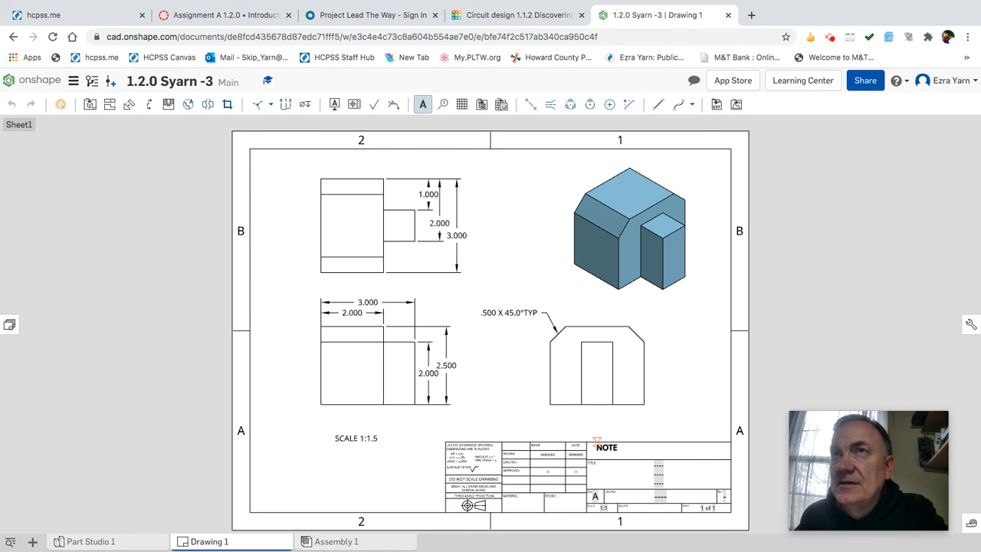
click(598, 443)
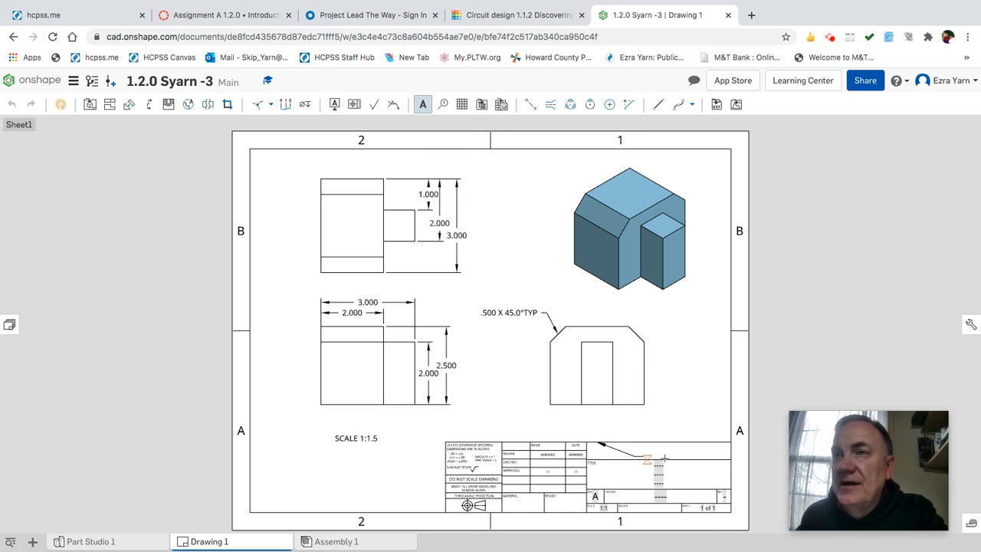
key(Escape)
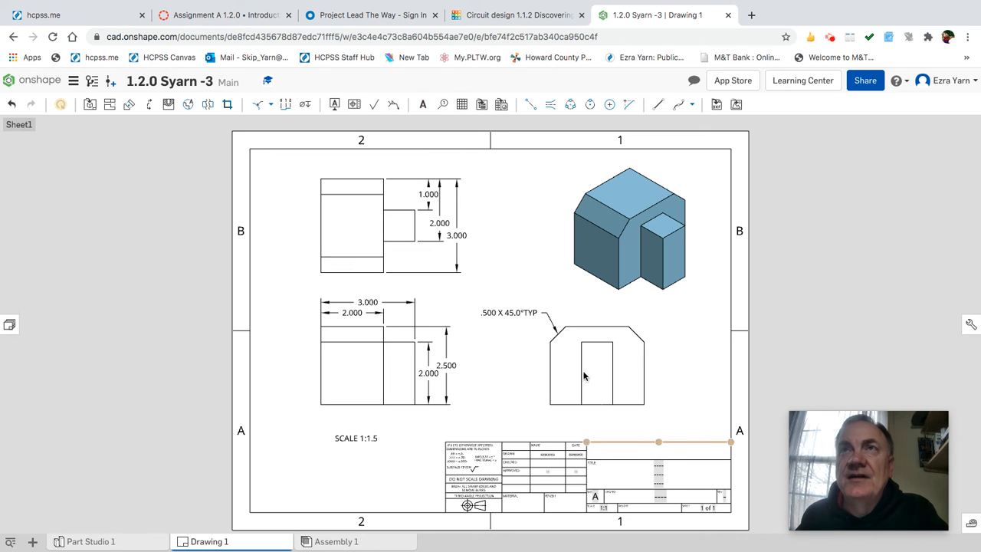
click(423, 106)
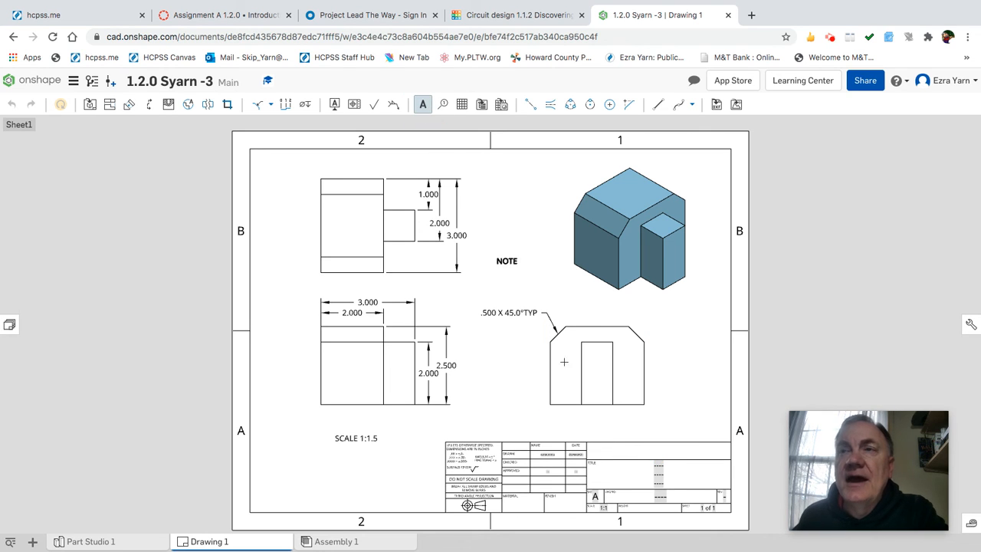
click(603, 450)
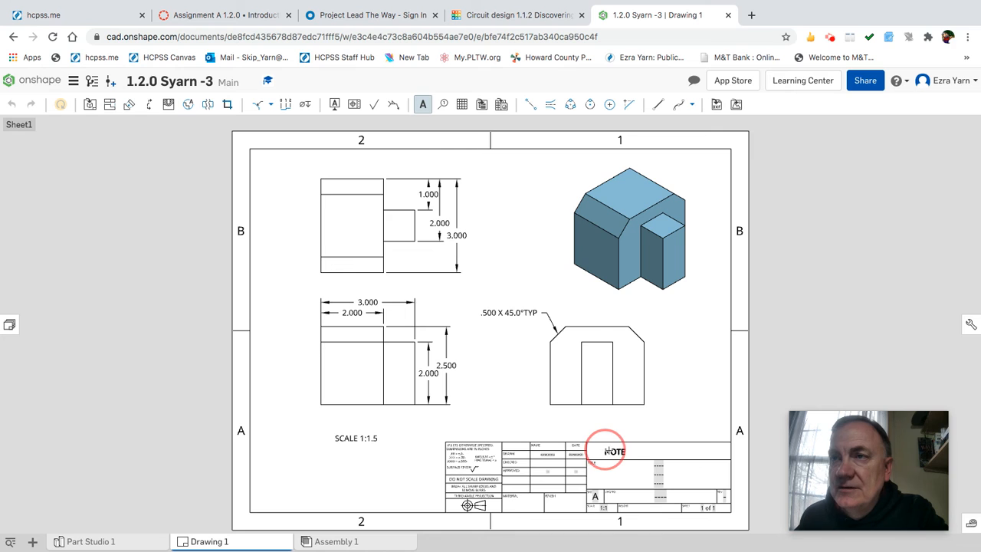
drag(631, 434, 699, 434)
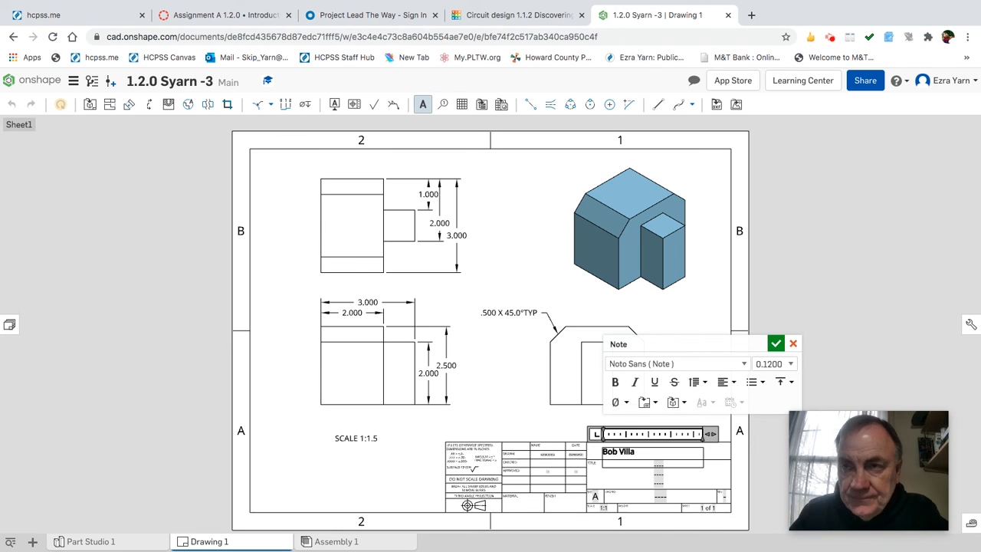
click(776, 343)
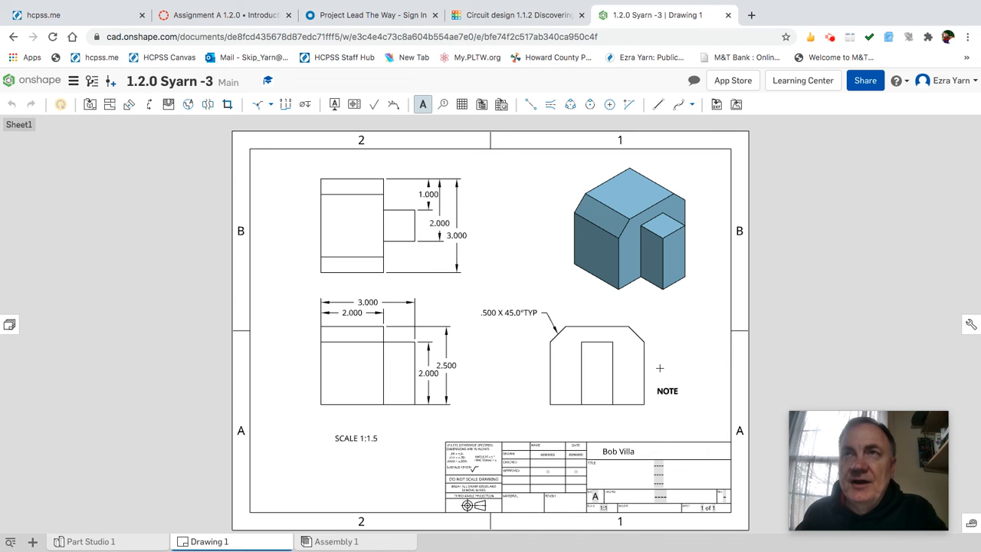
key(Escape)
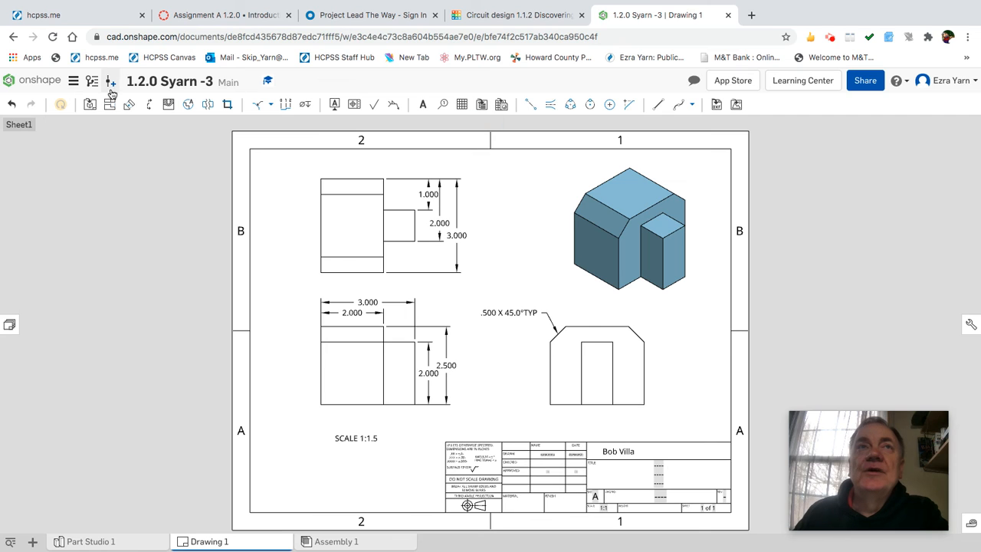
Open the 1.2.0 Syarn 2 document from the Onshape documents list.
click(48, 84)
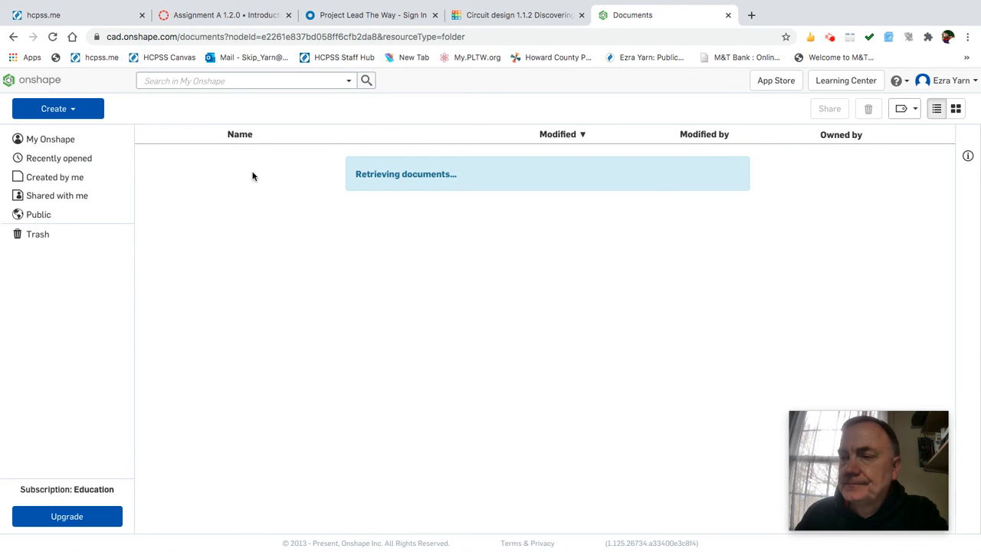
click(259, 21)
scroll(446, 420, down, 2)
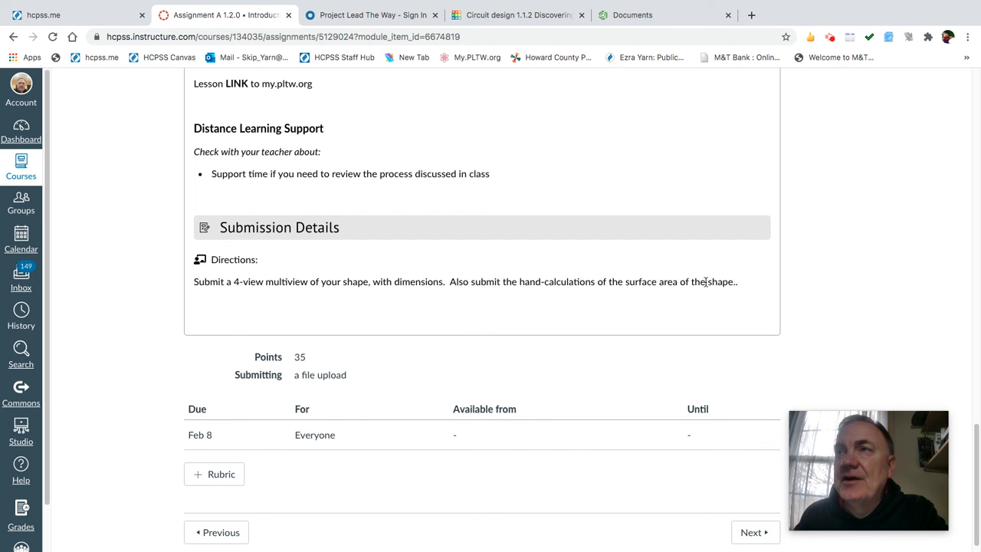
click(618, 18)
click(186, 218)
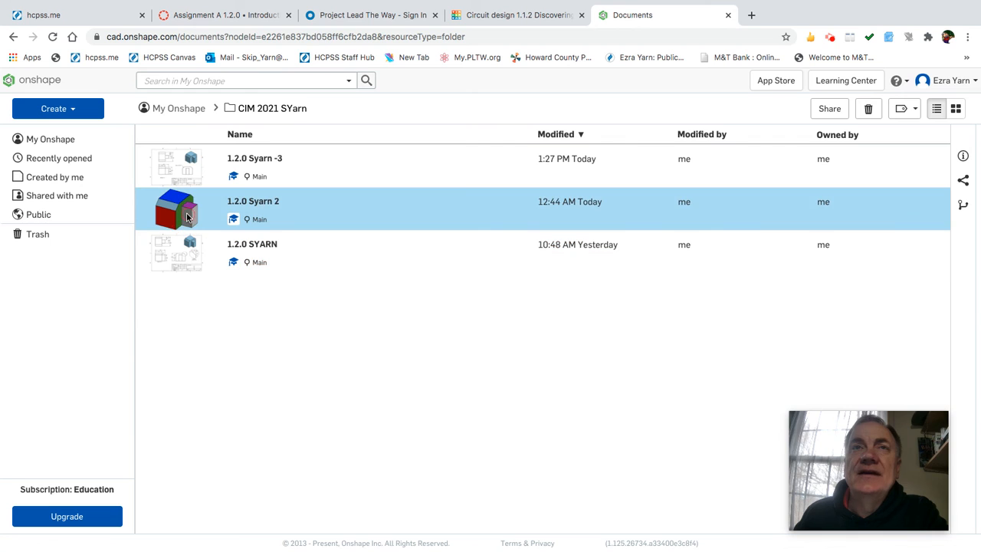
double_click(188, 216)
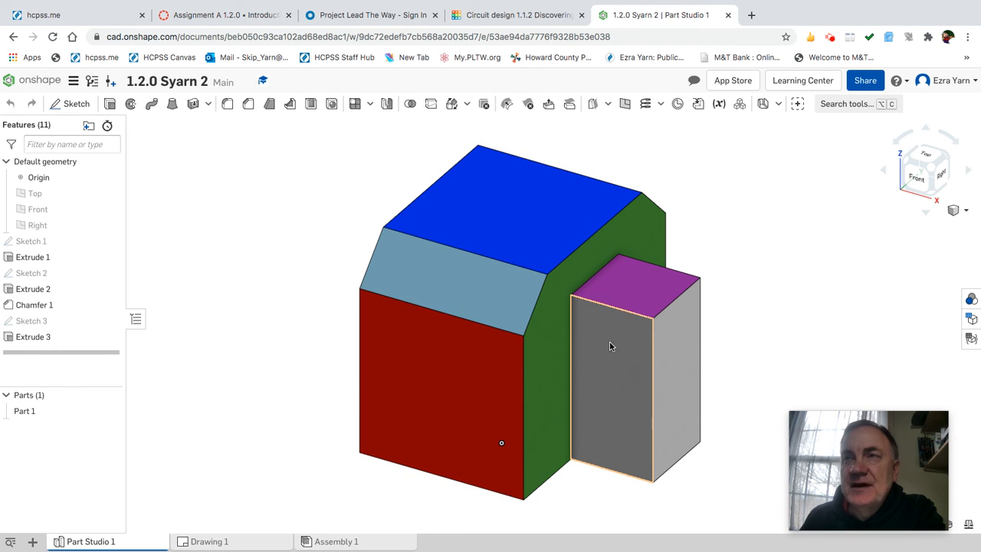
Orbit the part, return it to the isometric view, and bring up the red front face's context menu.
right_drag(770, 302, 787, 323)
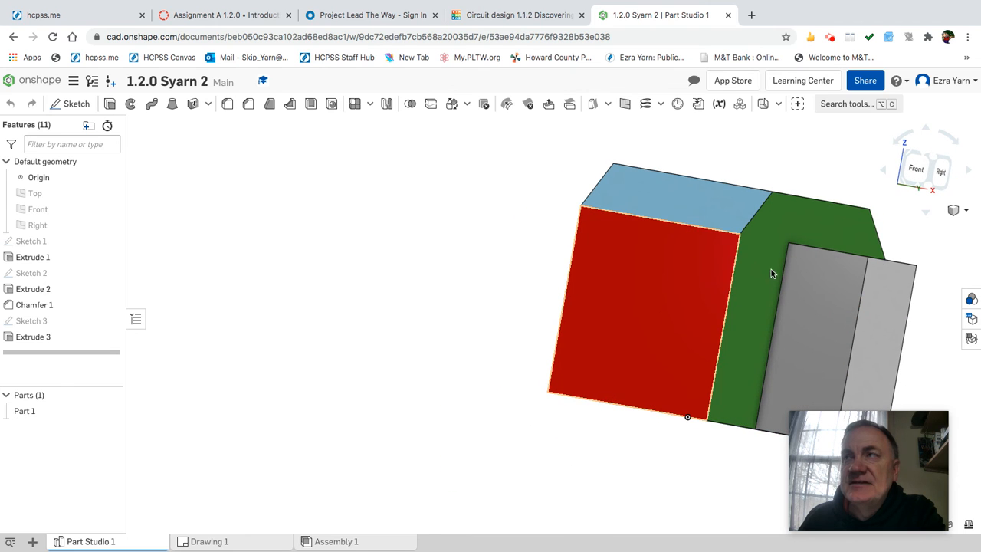
click(933, 161)
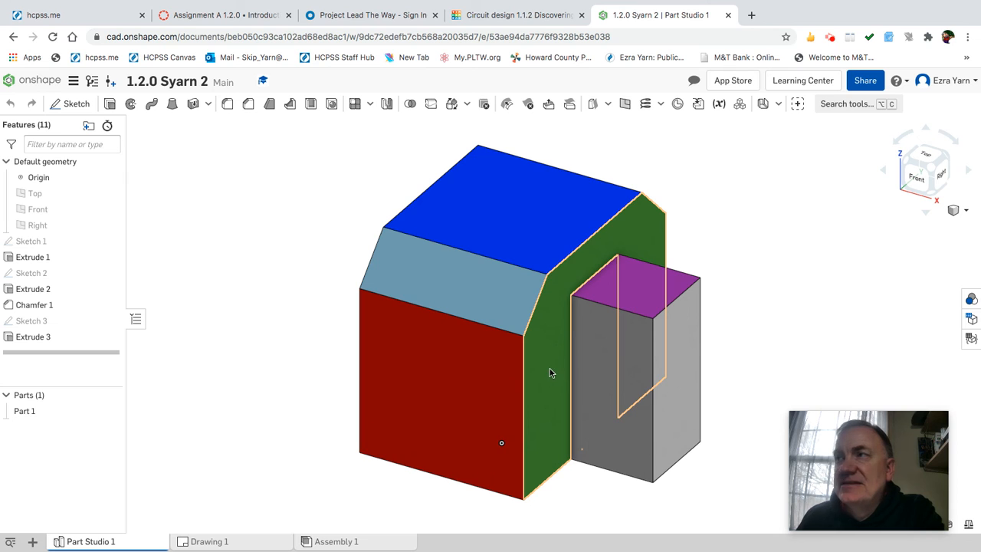
right_click(502, 385)
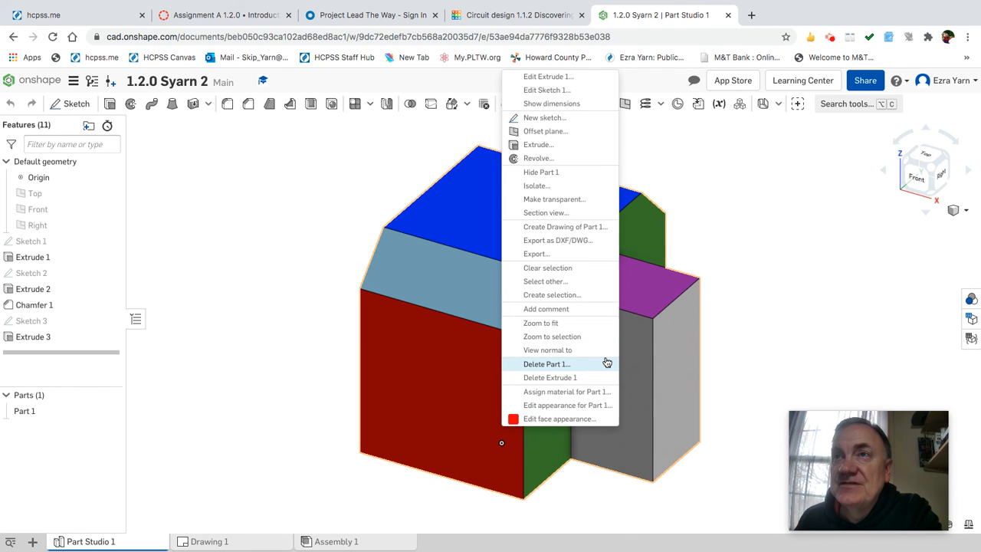
Scroll through the face-area comments for the red front face, then deselect it and close the Comments panel.
click(559, 310)
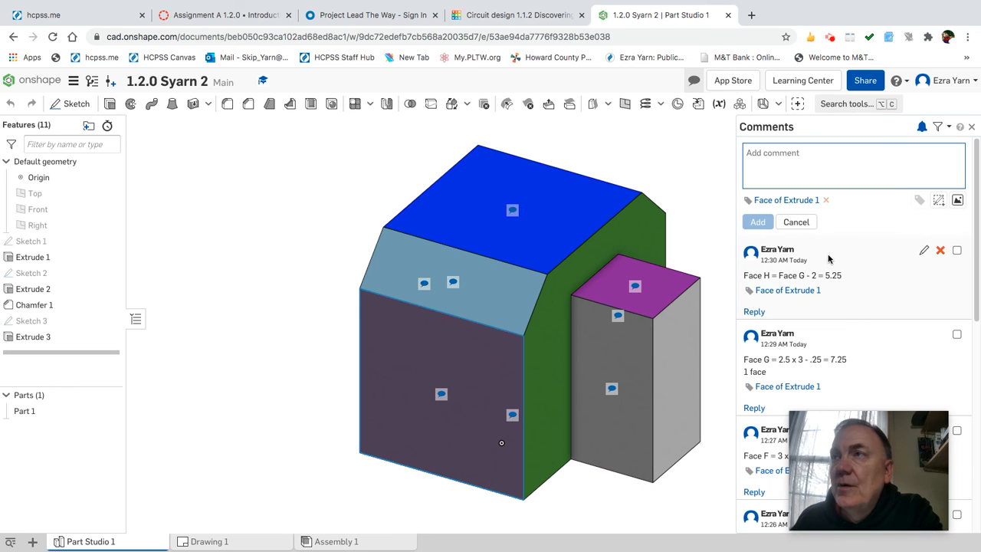
scroll(350, 146, down, 3)
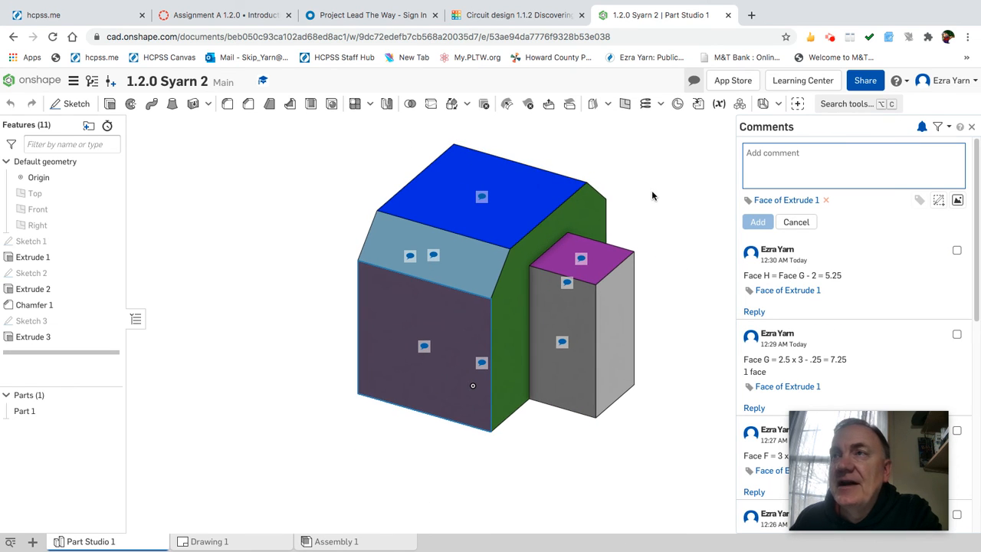
scroll(652, 196, up, 1)
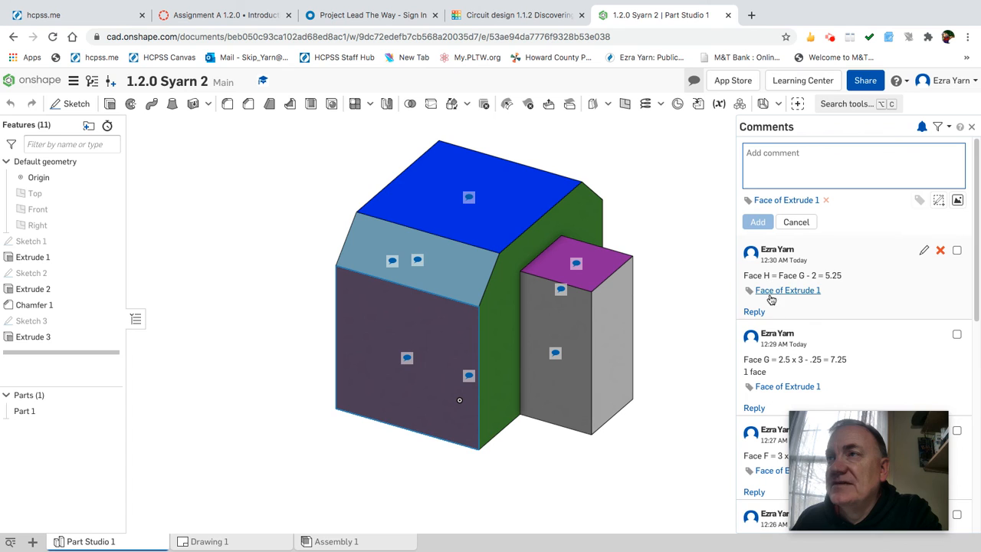
scroll(777, 340, down, 6)
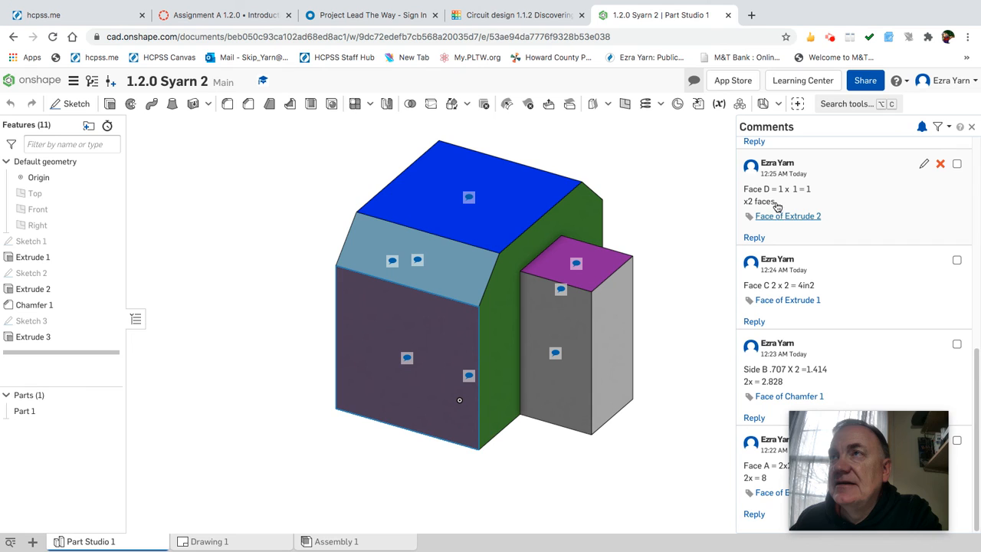
scroll(776, 205, up, 6)
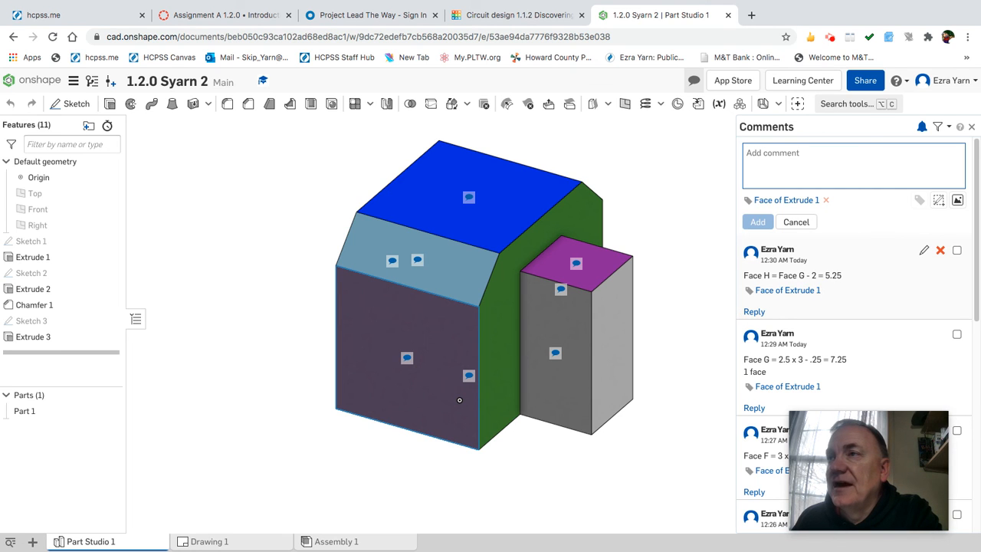
scroll(825, 295, down, 1)
scroll(825, 297, down, 6)
scroll(822, 295, up, 8)
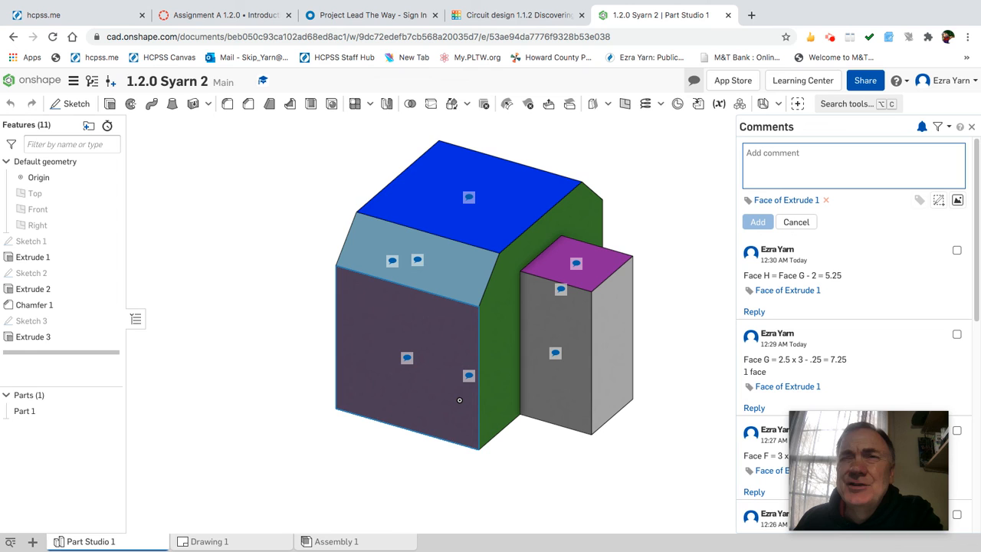
scroll(665, 268, down, 3)
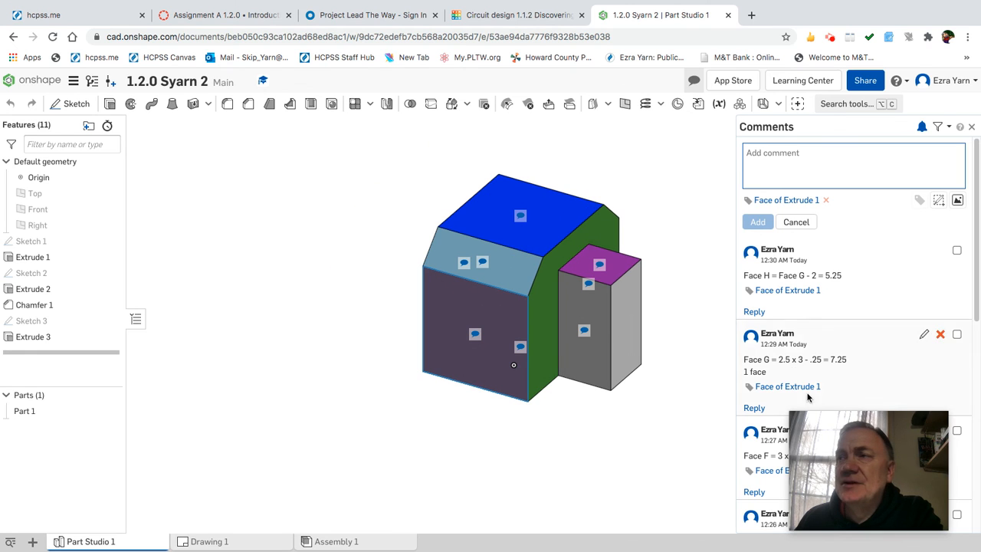
drag(868, 452, 881, 419)
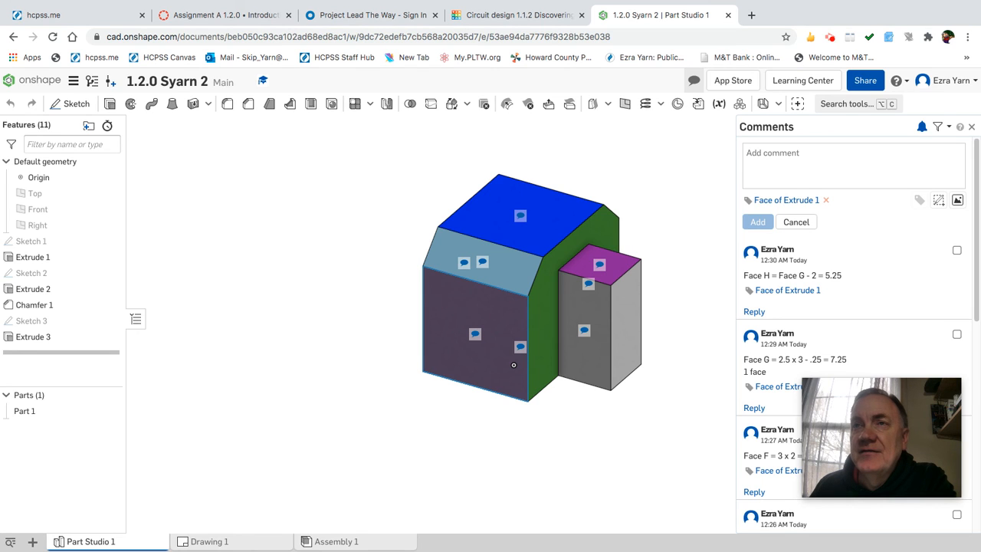
click(673, 300)
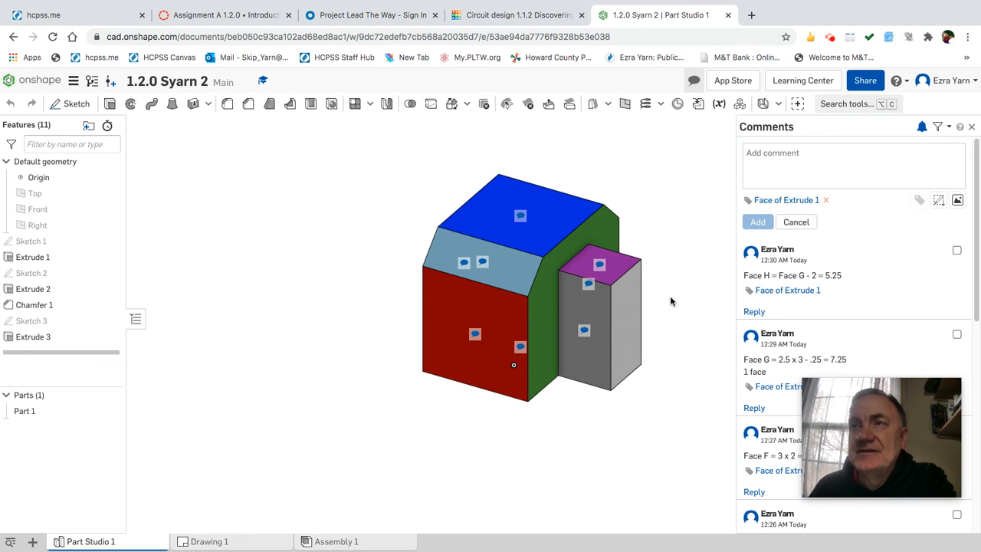
click(972, 127)
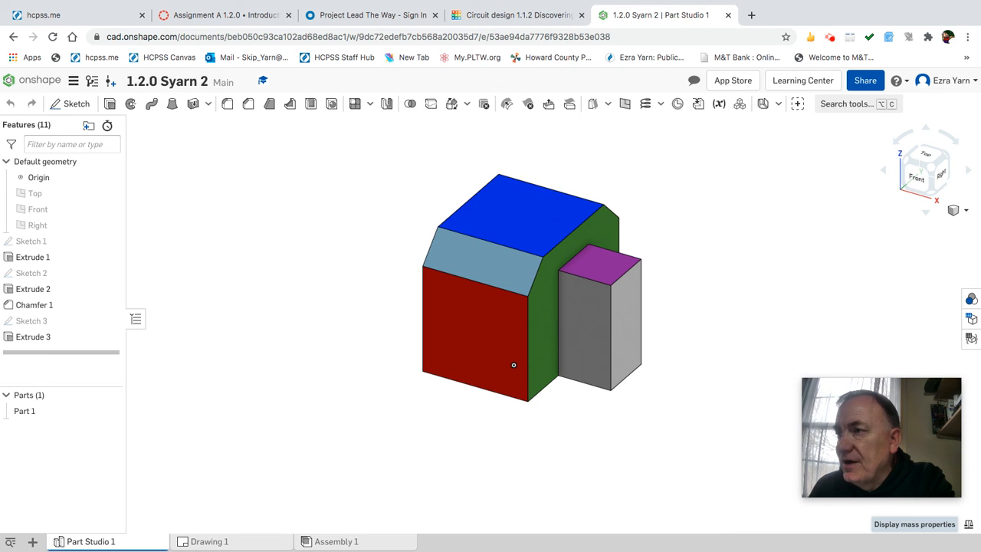
Read Part 1's mass properties: 16.5 in³ volume and 41.328 in² surface area, then close the readout.
click(970, 525)
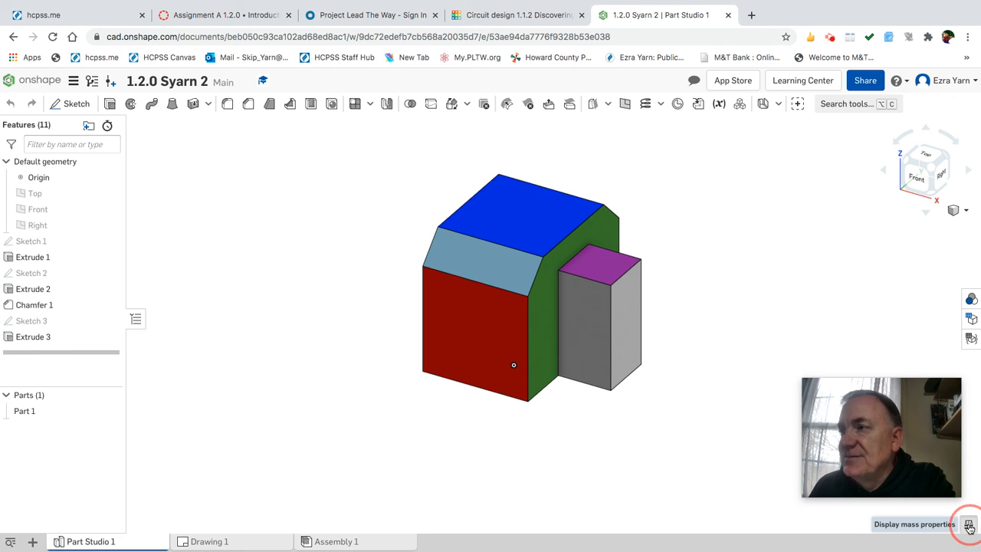
click(26, 412)
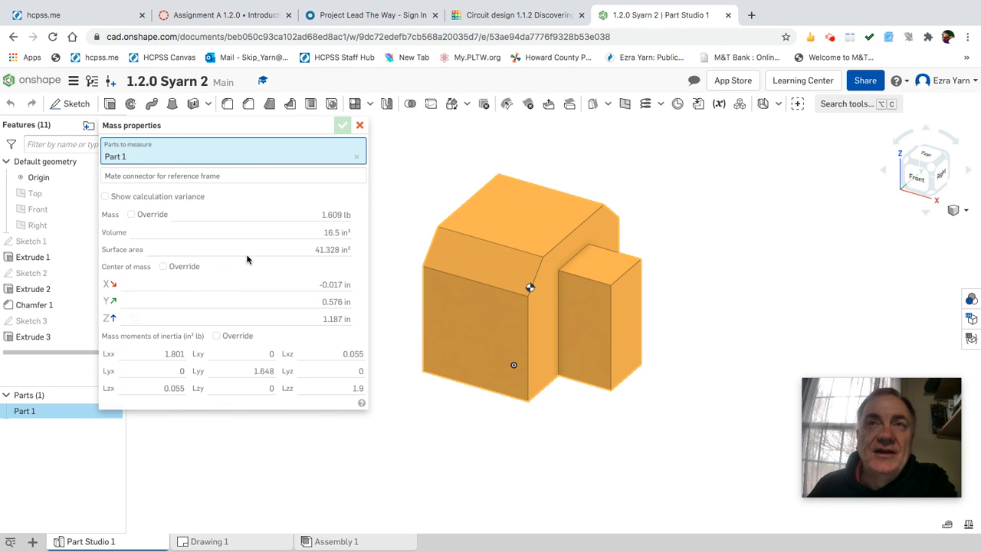
mouse_move(280, 250)
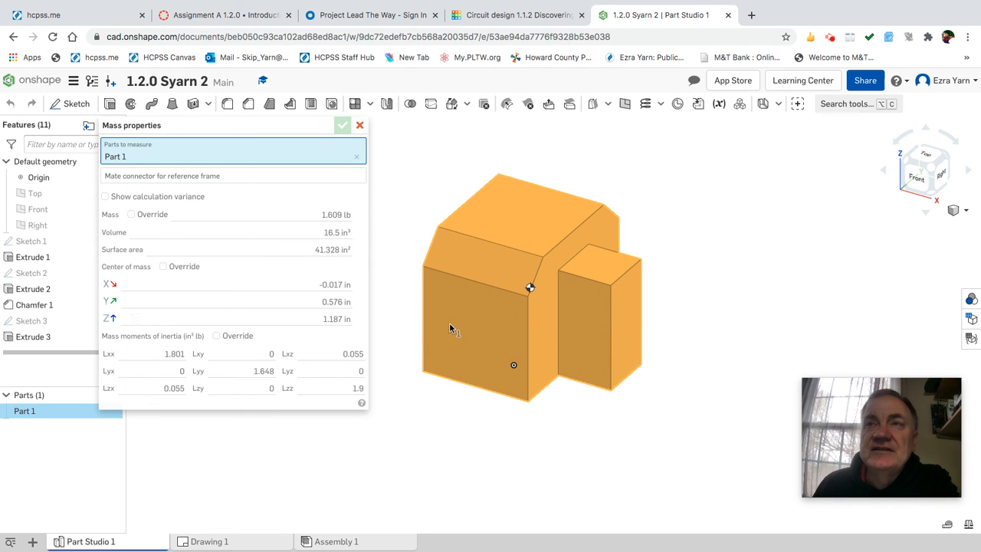
mouse_move(342, 254)
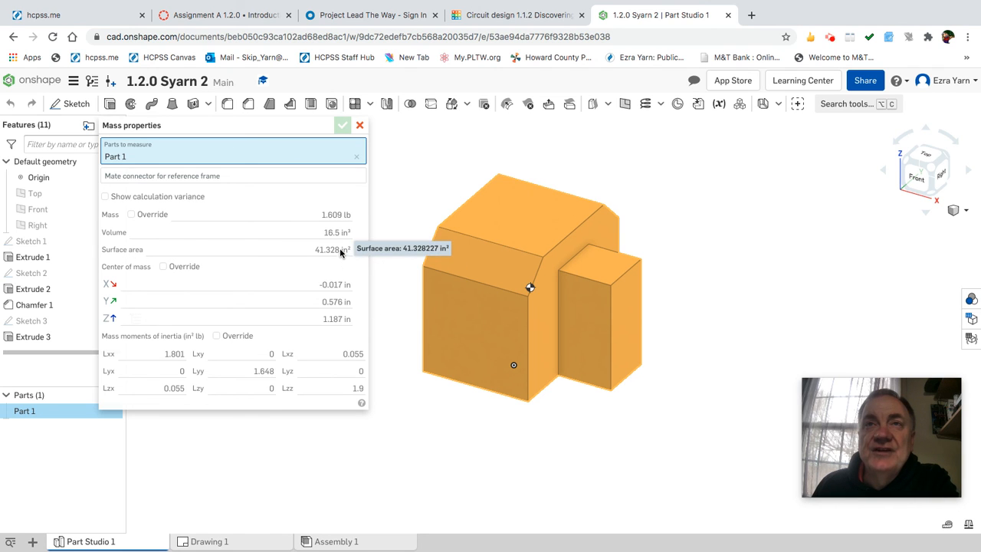
drag(314, 250, 354, 251)
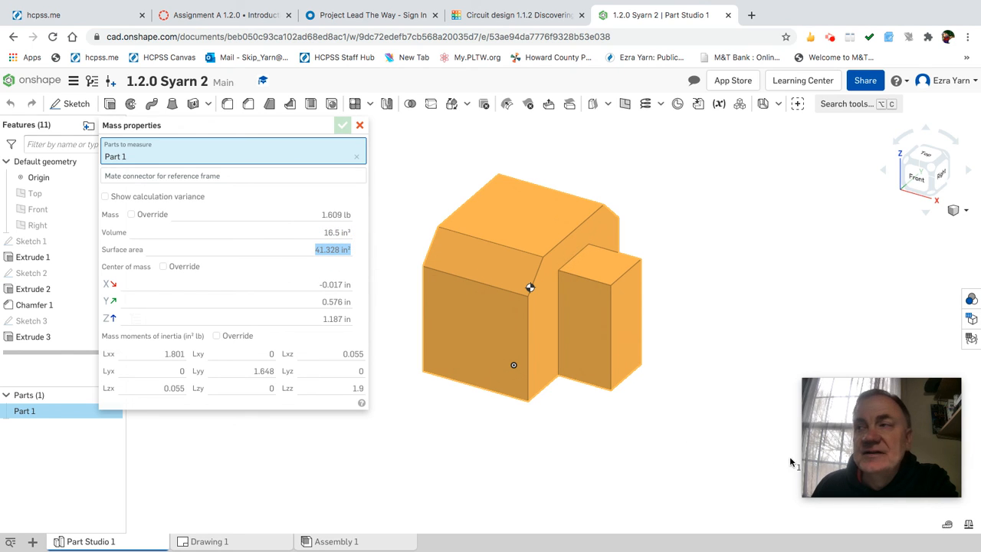
mouse_move(840, 470)
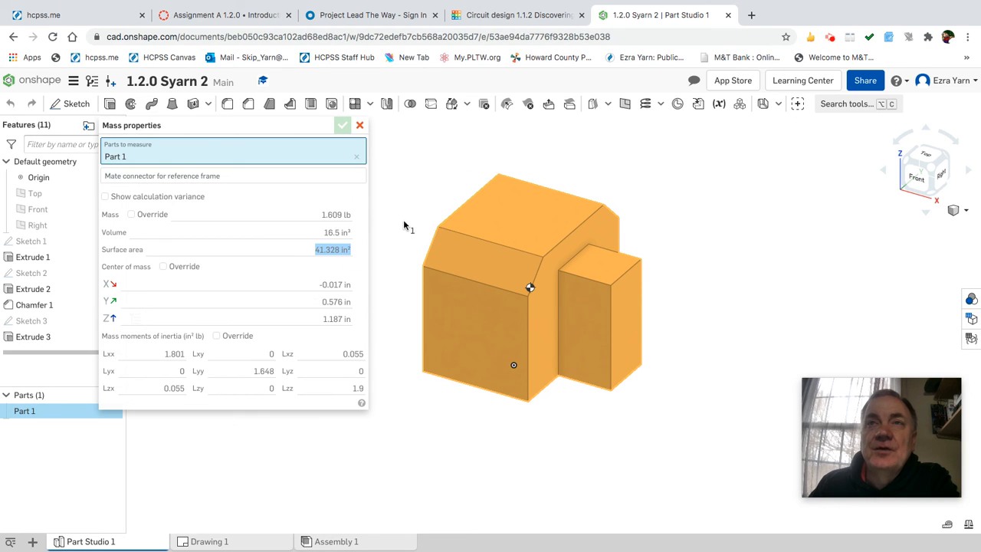
click(360, 127)
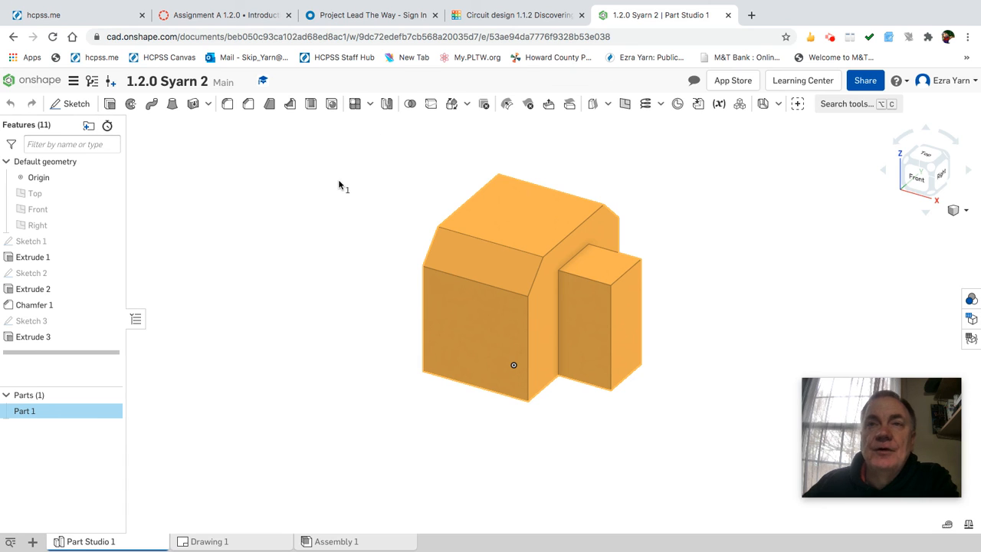